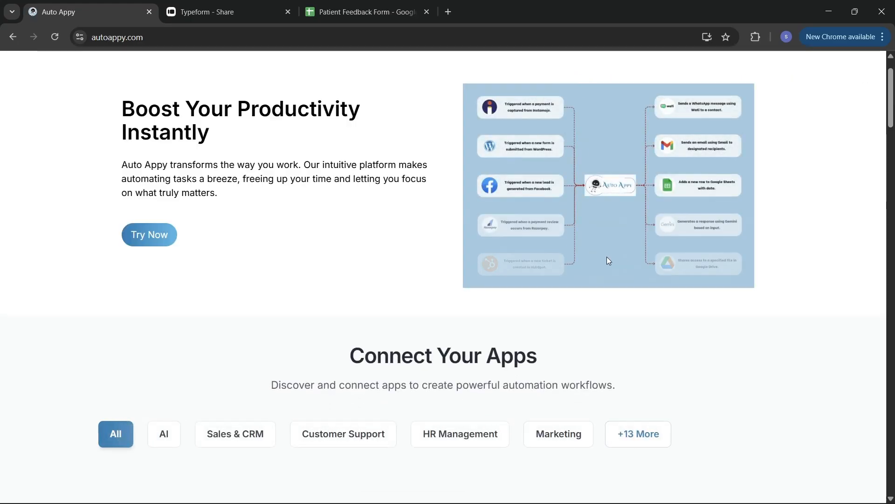
Scroll the home page through Connect Your Apps, Set Up Your Automations and Pricing Plans, then back to the top.
scroll(620, 261, "up", 1)
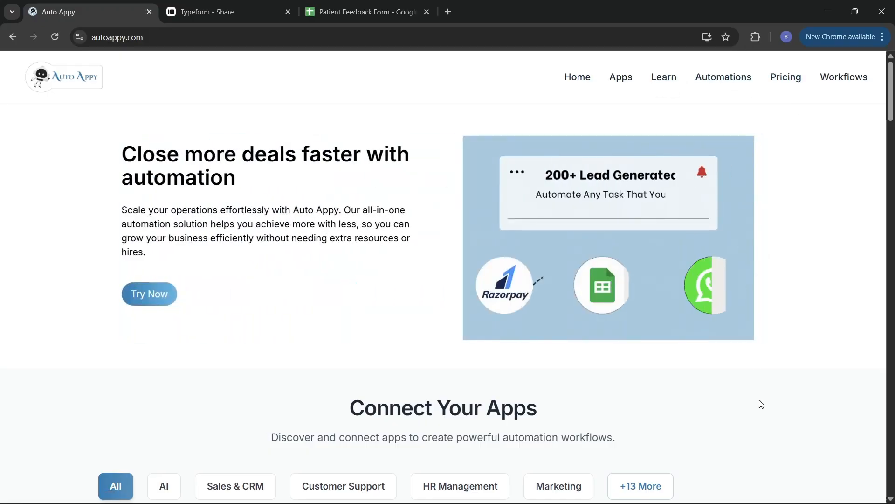
scroll(684, 422, "down", 1)
scroll(684, 422, "down", 1)
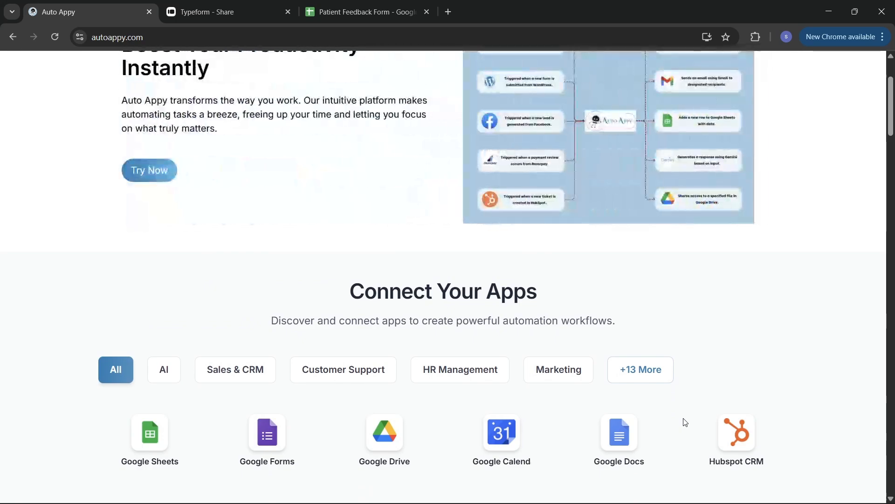
scroll(684, 422, "down", 2)
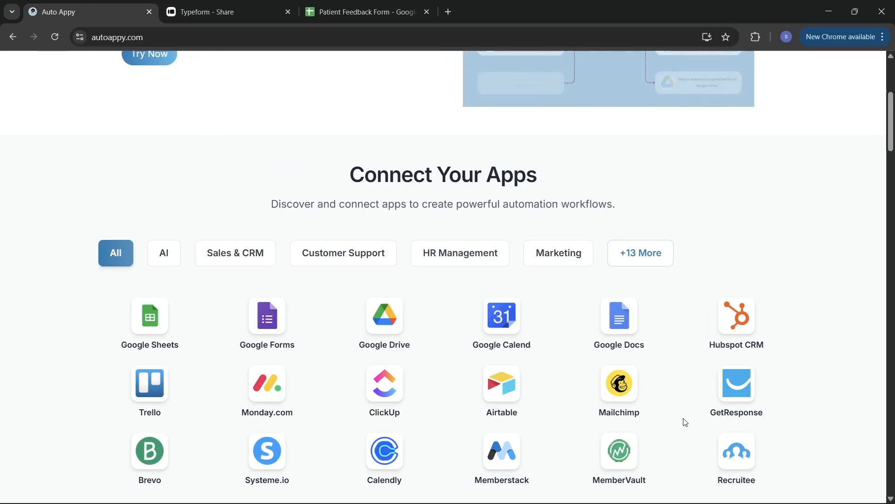
scroll(685, 422, "down", 5)
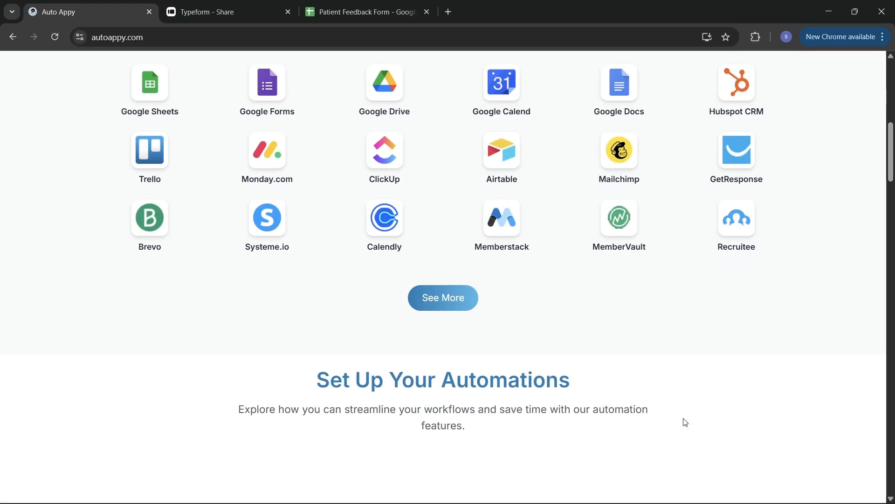
scroll(685, 422, "down", 5)
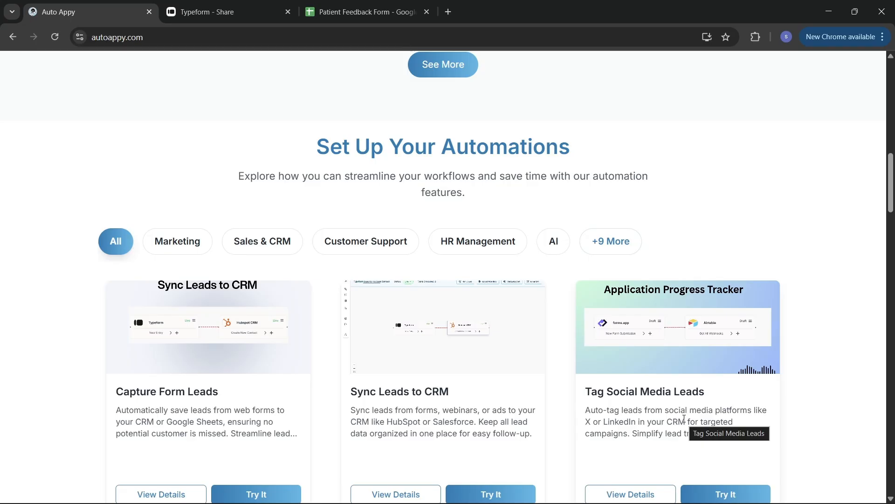
scroll(684, 418, "down", 2)
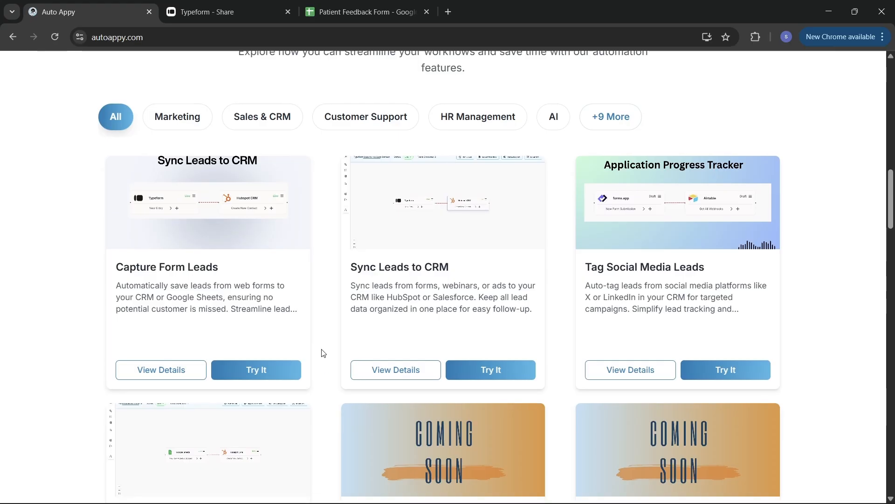
scroll(323, 353, "down", 5)
scroll(324, 353, "down", 6)
scroll(324, 353, "down", 12)
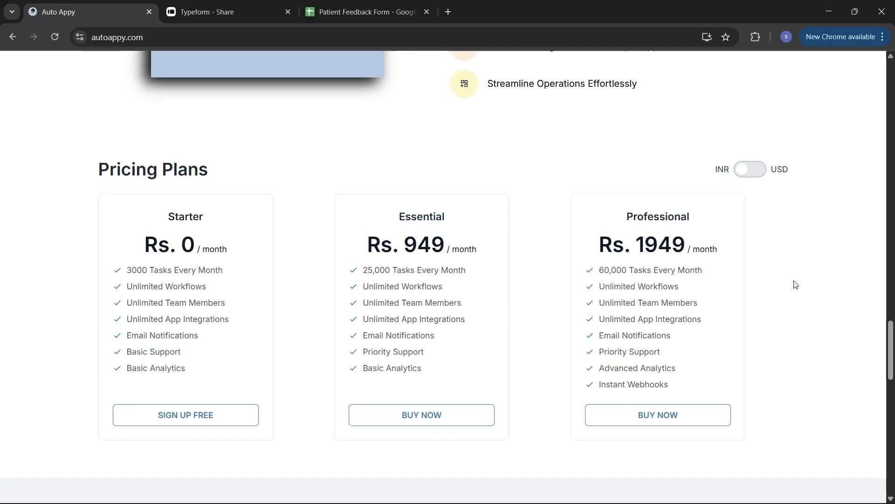
scroll(795, 284, "up", 4)
scroll(795, 284, "up", 20)
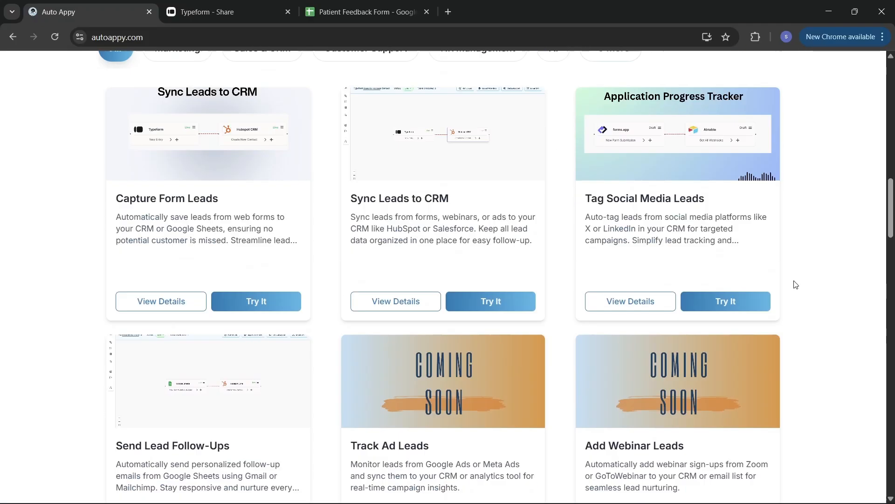
scroll(795, 284, "up", 18)
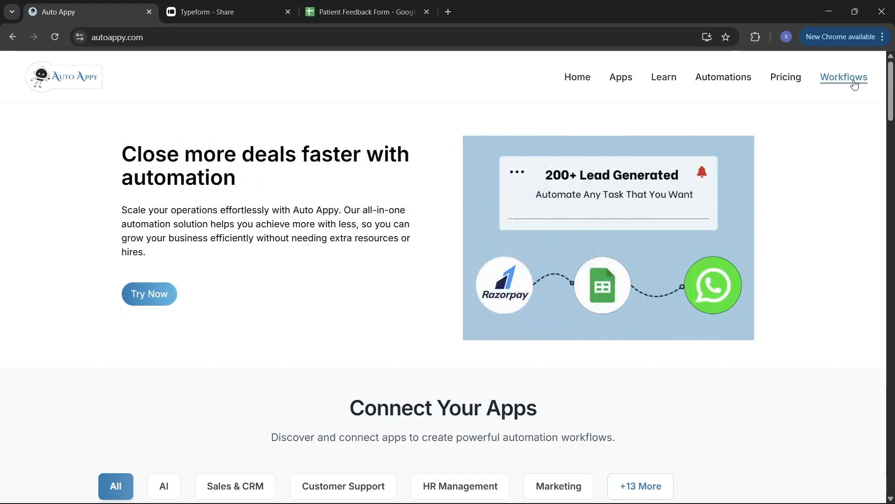
Delete the Auto Capture Stripe payment Data To Notion Database workflow from the Workflows dashboard.
left_click(855, 83)
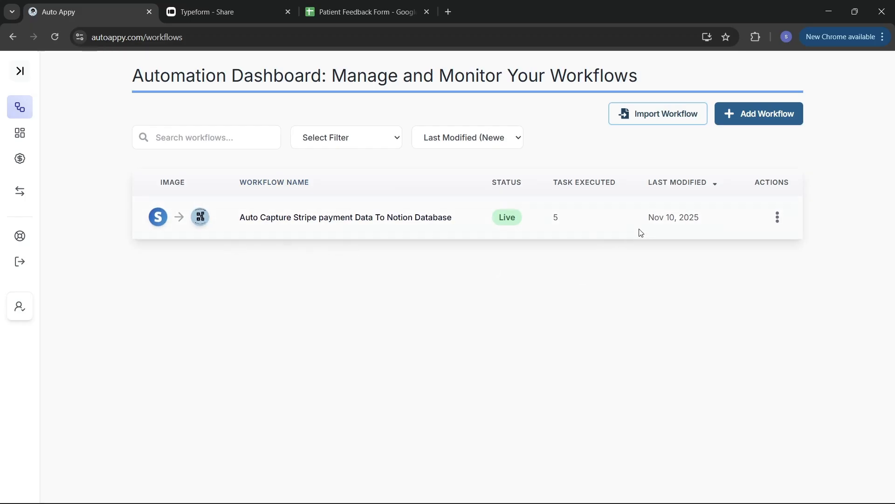
left_click(775, 217)
scroll(765, 221, "down", 2)
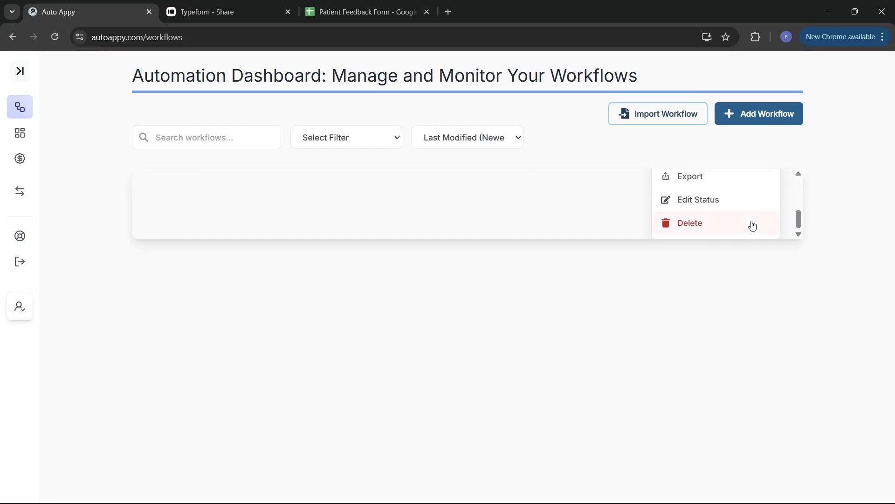
left_click(725, 230)
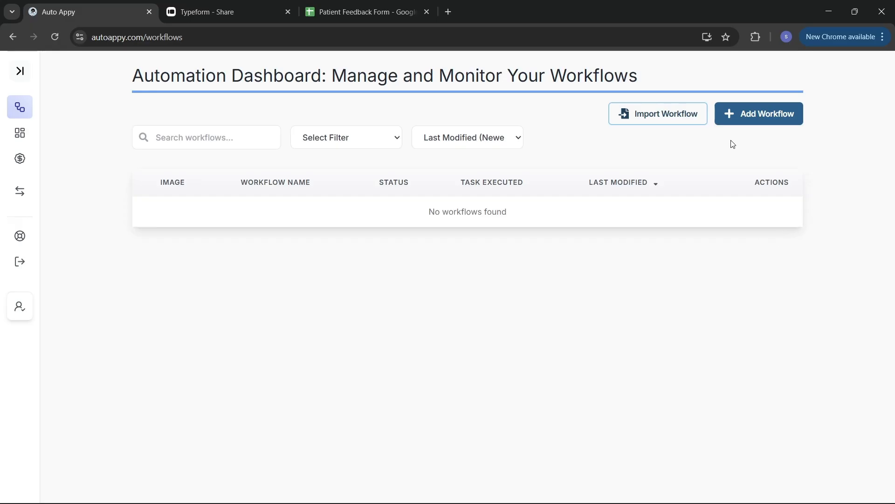
Add a new workflow named 'auto Sync LMS Data Via Typeform To Google Sheet' and save it.
left_click(731, 118)
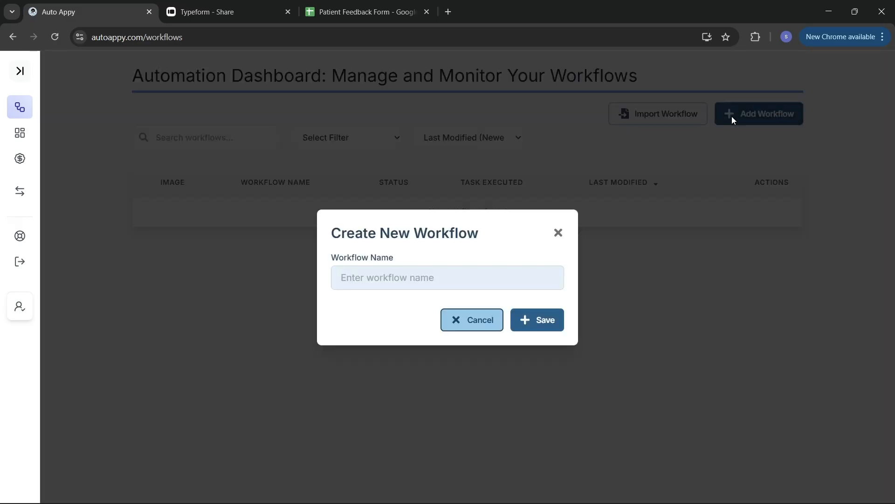
left_click(516, 274)
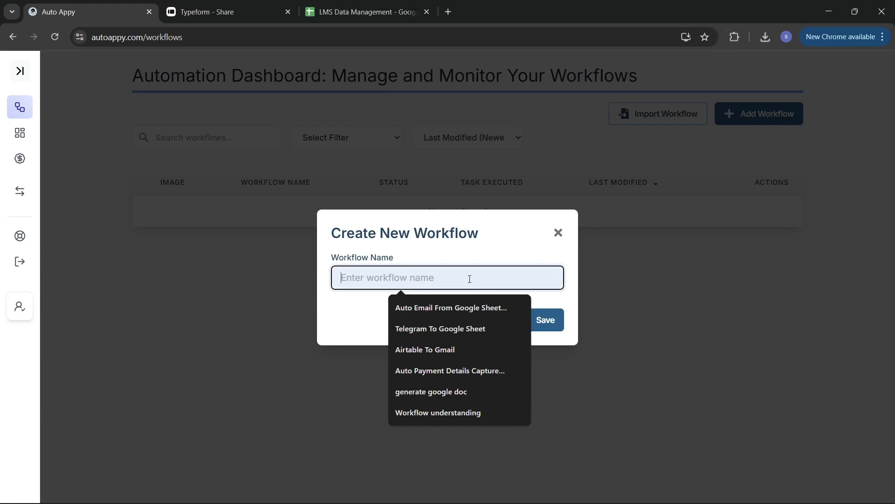
type("au")
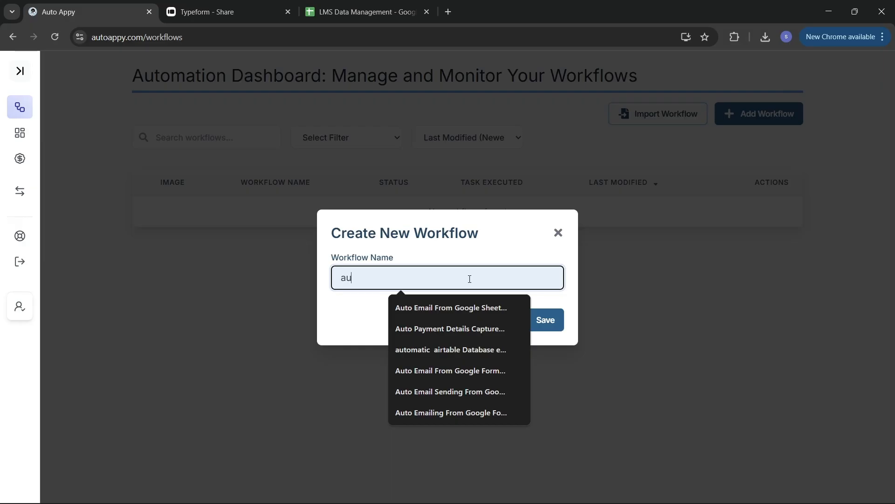
type("to S")
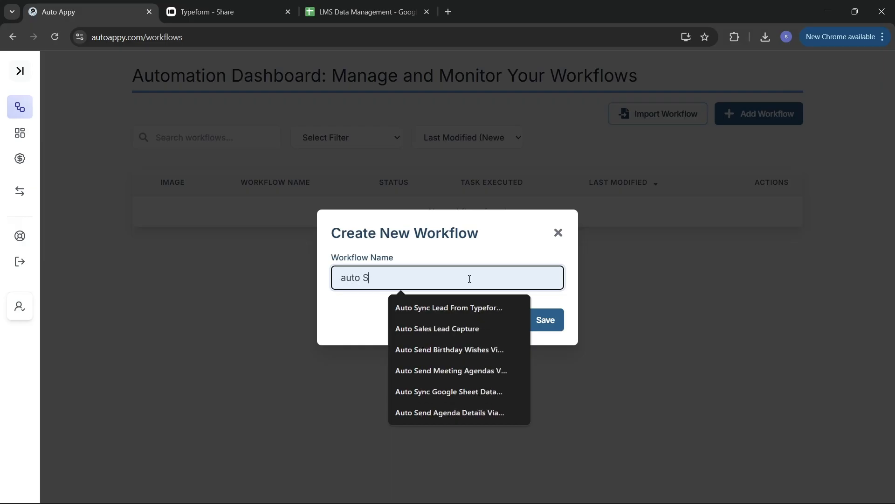
type("ync LM")
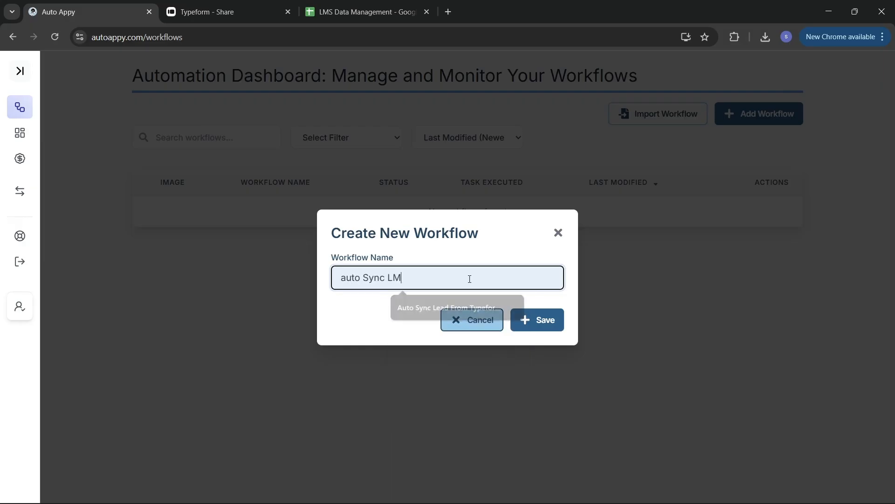
type("S dat")
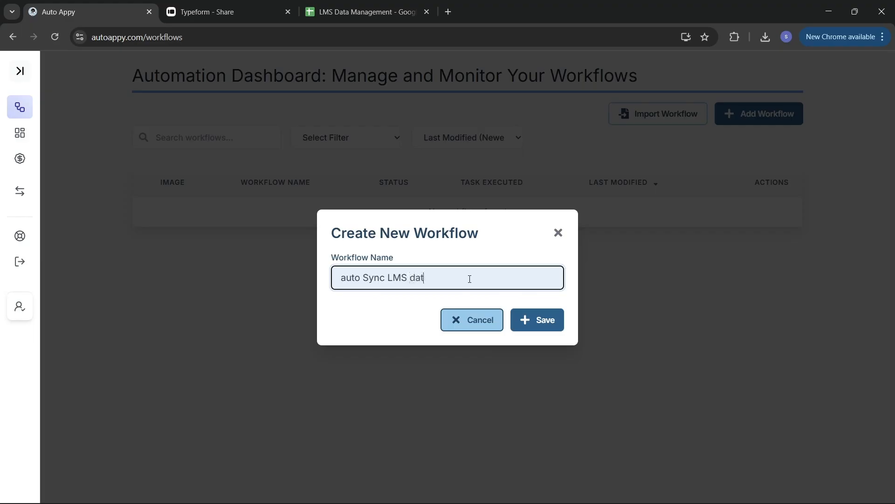
key("BackSpace")
key("BackSpace")
key("BackSpace")
type("Data Via Typeform To G")
key("BackSpace")
type("Goog")
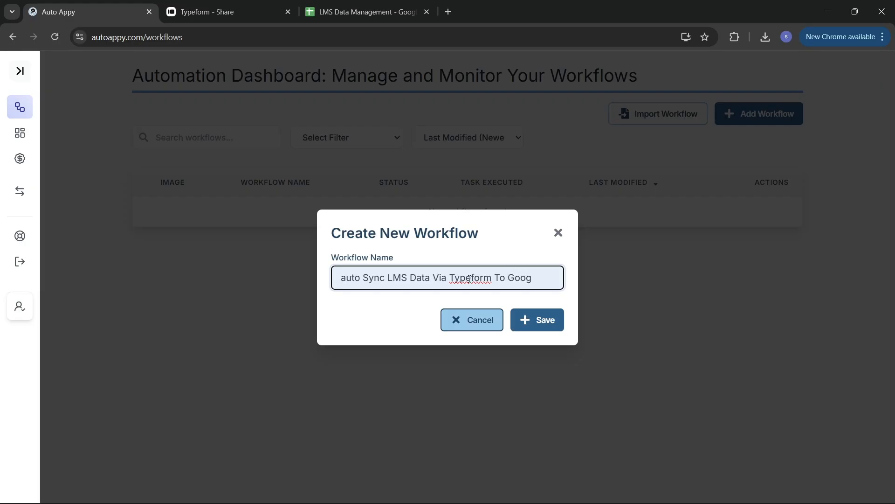
type("le Sheet")
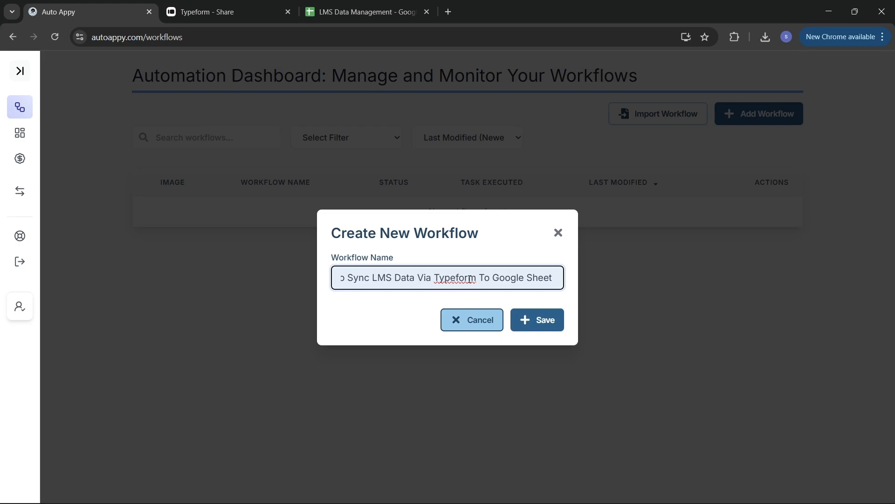
left_click(552, 320)
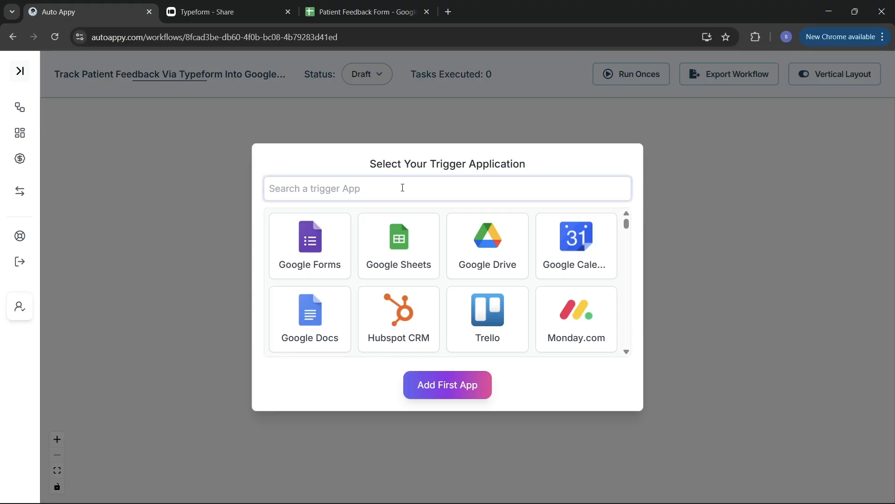
Add Typeform with the New Entry task type as the trigger and reposition its node on the canvas.
type("typ")
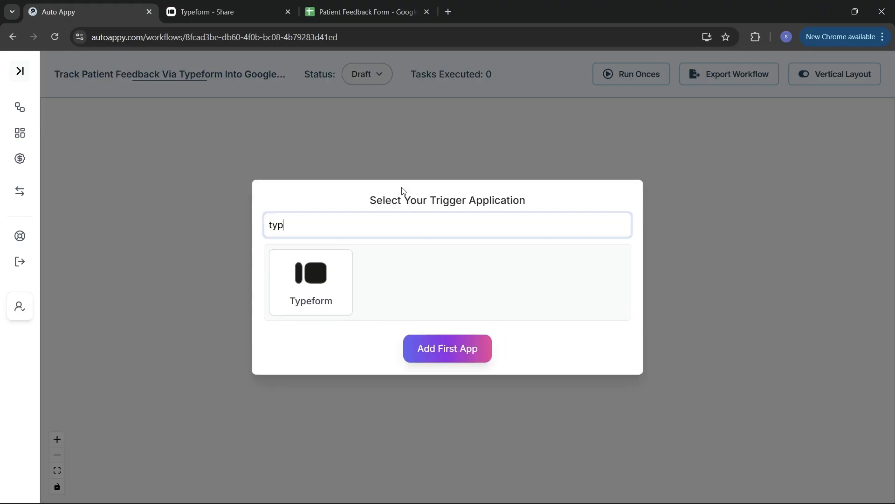
left_click(334, 298)
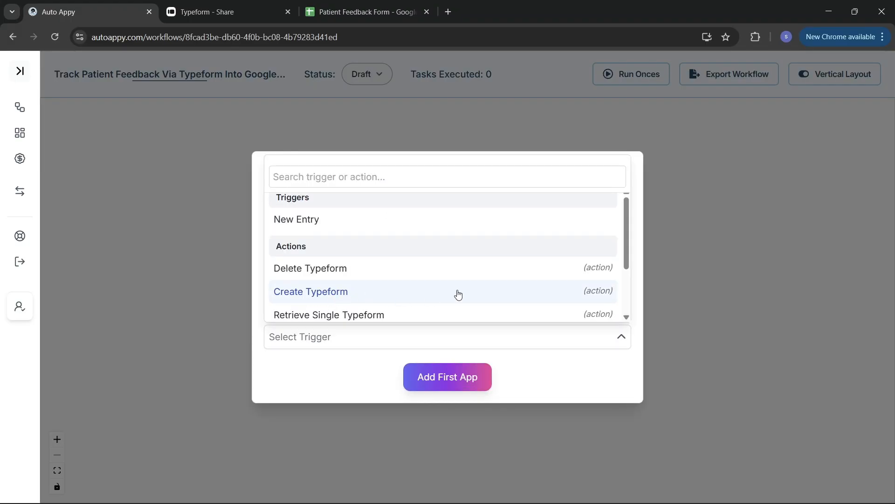
left_click(355, 227)
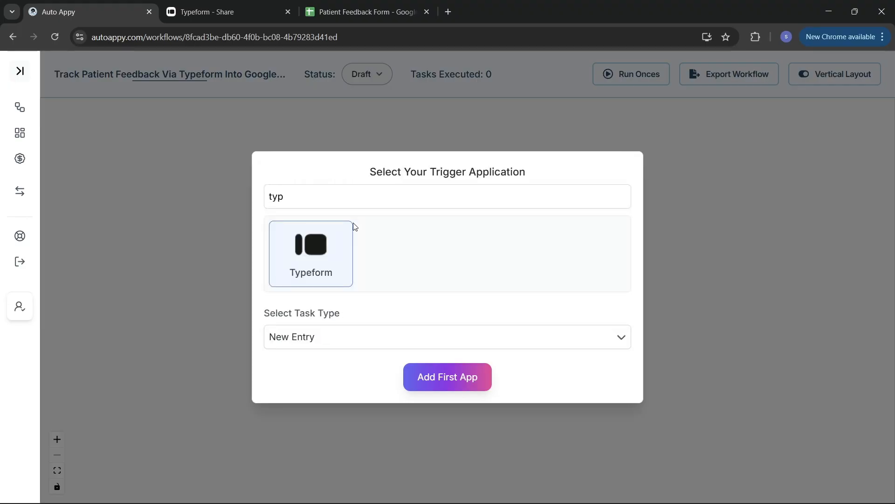
left_click(468, 388)
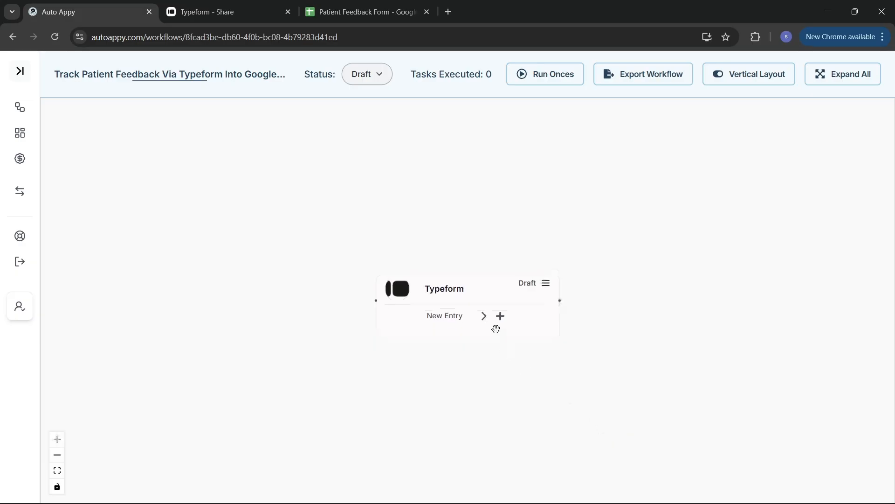
left_click_drag(483, 283, 395, 259)
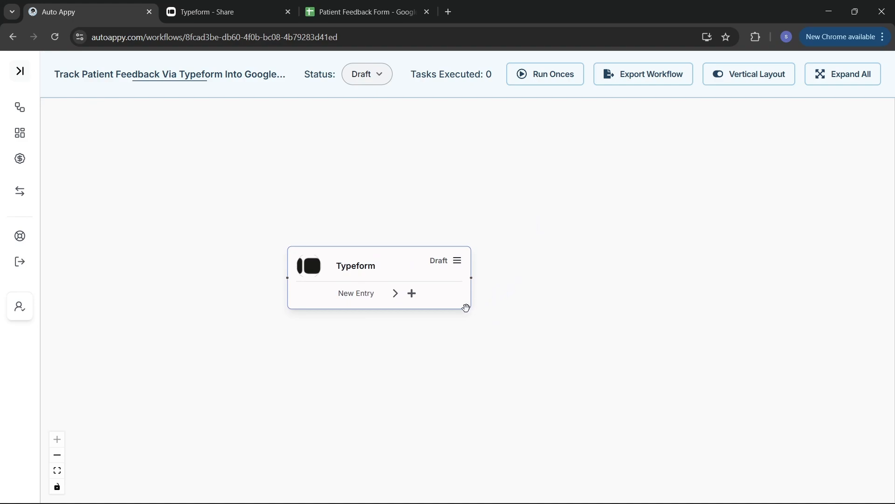
Copy the Typeform trigger's webhook URL from its setup panel and read the setup instructions.
left_click(460, 264)
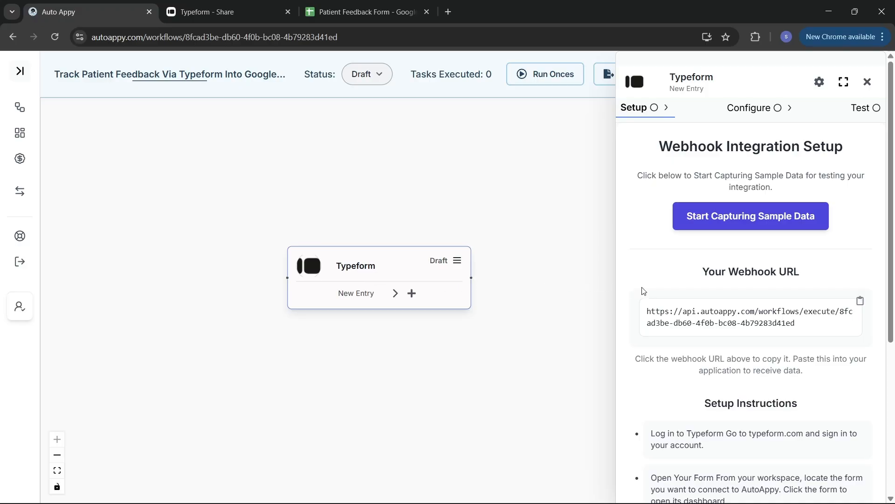
left_click(860, 302)
scroll(821, 413, "down", 5)
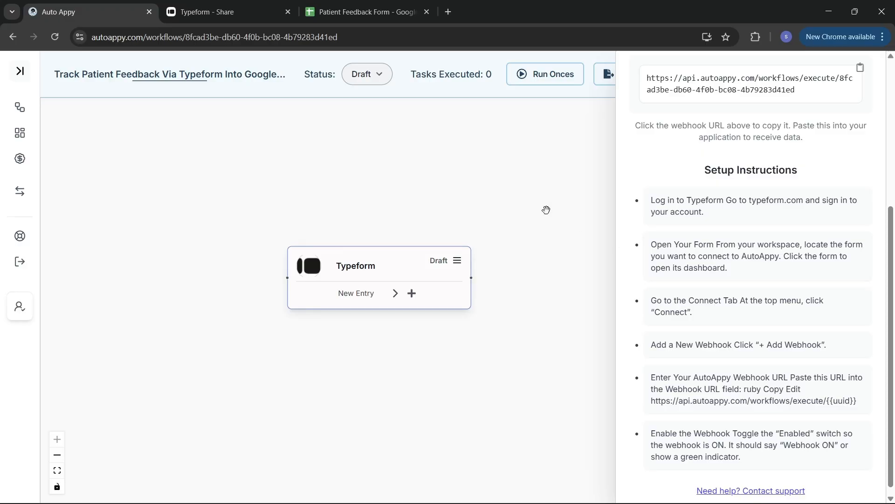
left_click(184, 13)
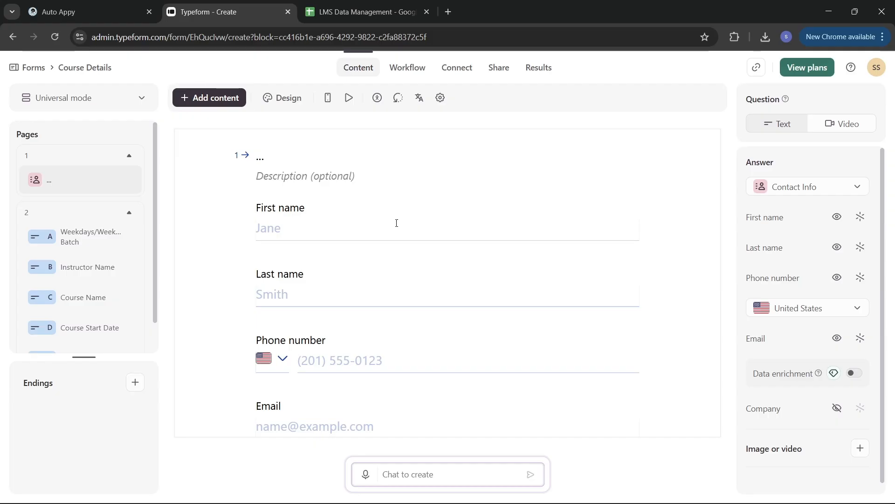
Review the Weekdays/Weekend Batch, Instructor Name, Course Name, Course Start Date and Course End Date questions.
scroll(407, 282, "down", 1)
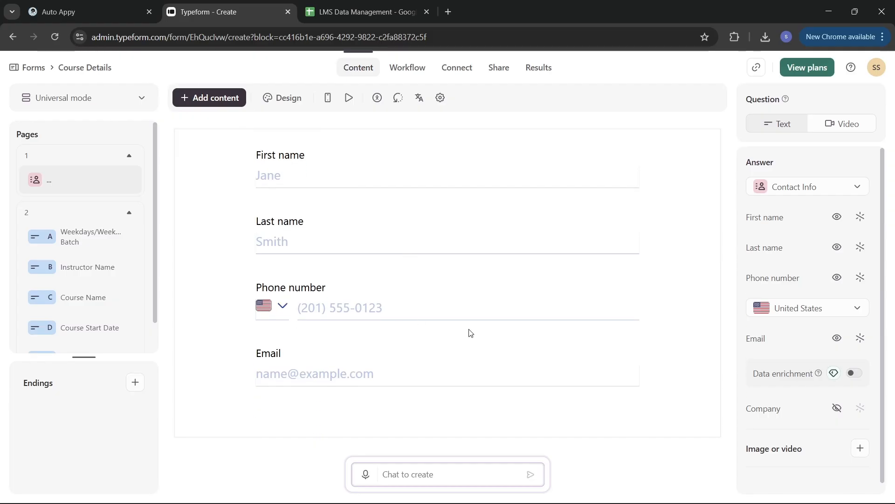
left_click(95, 240)
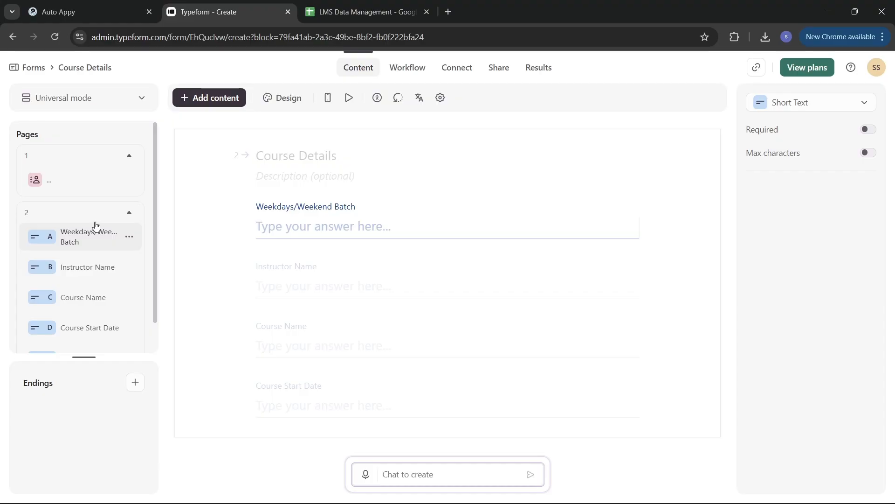
left_click(98, 265)
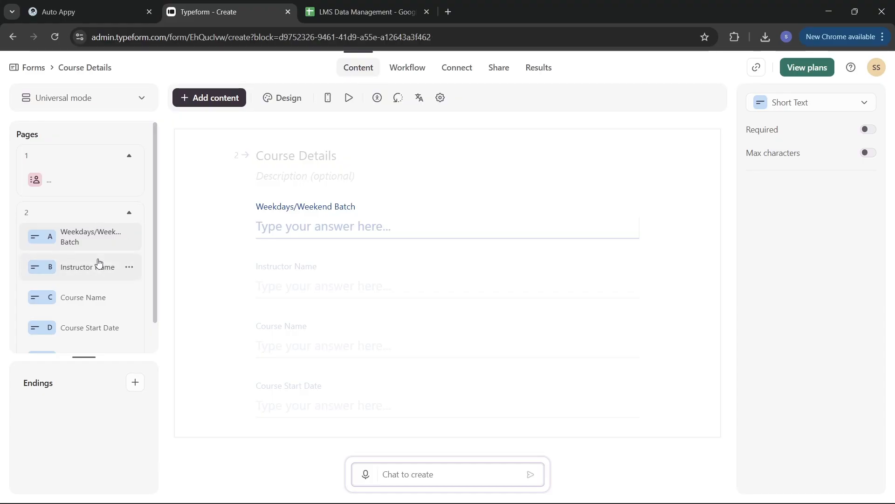
left_click(99, 302)
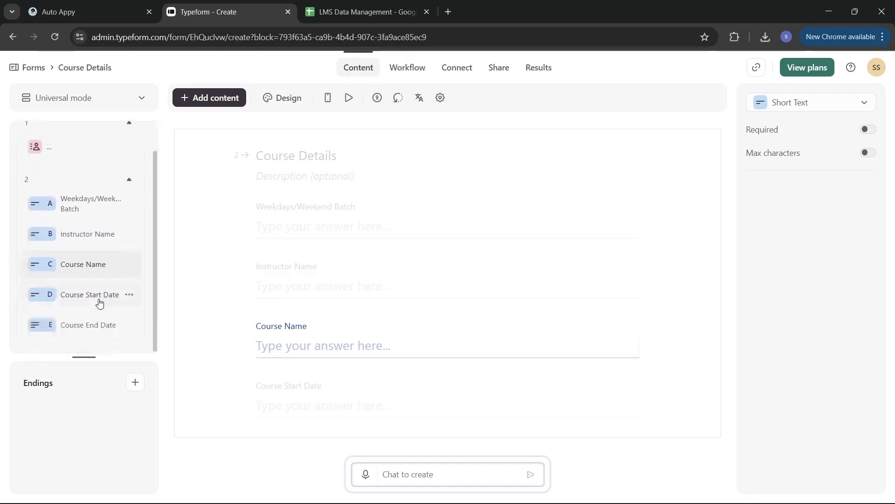
left_click(100, 303)
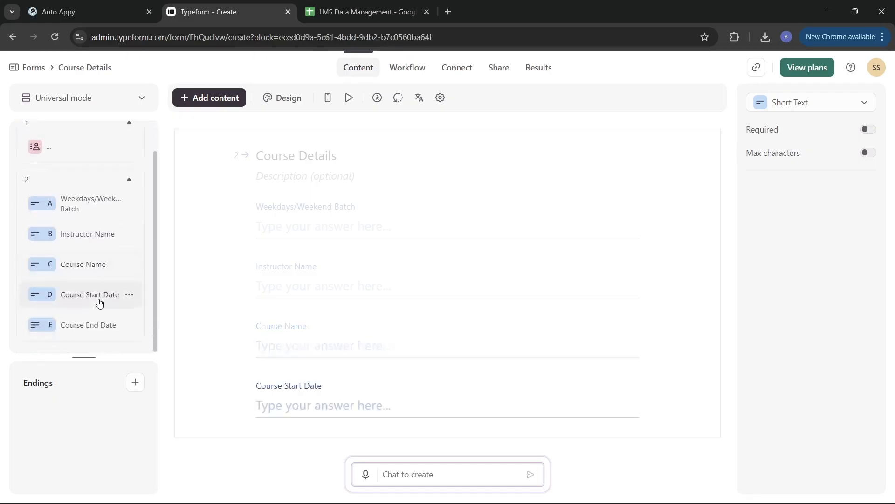
left_click(107, 332)
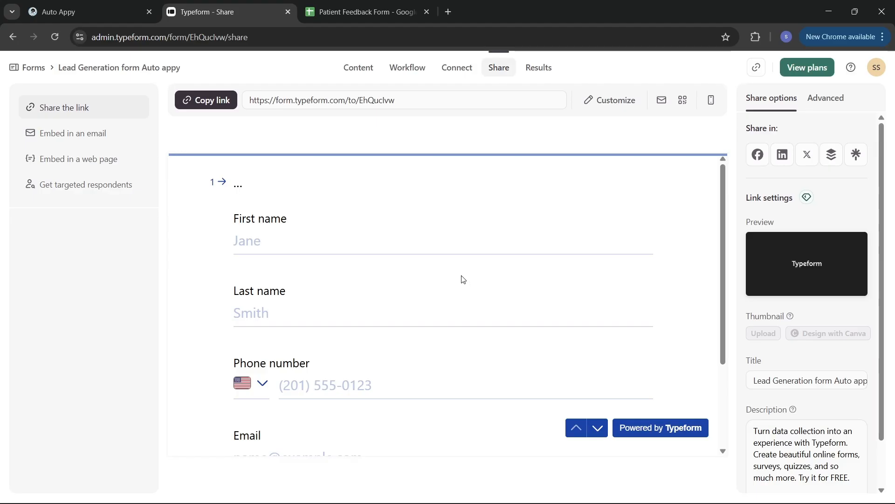
Delete the form's existing webhook from Connect > Webhooks.
left_click(455, 70)
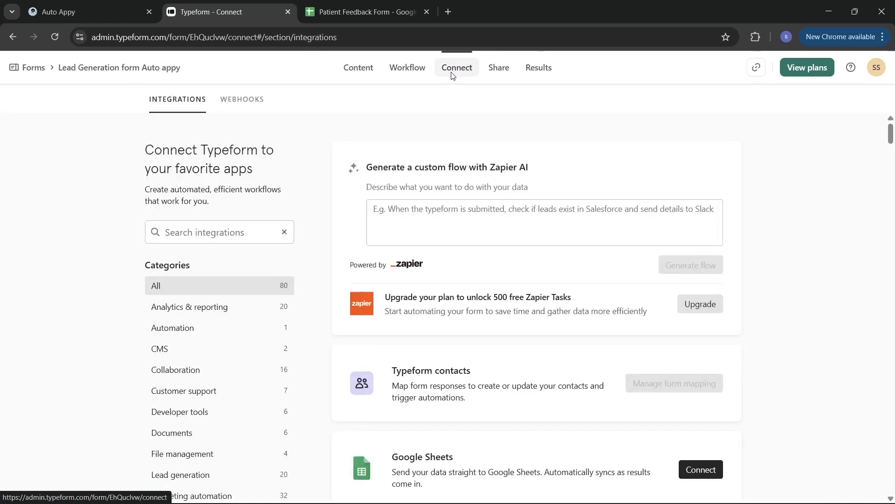
left_click(244, 105)
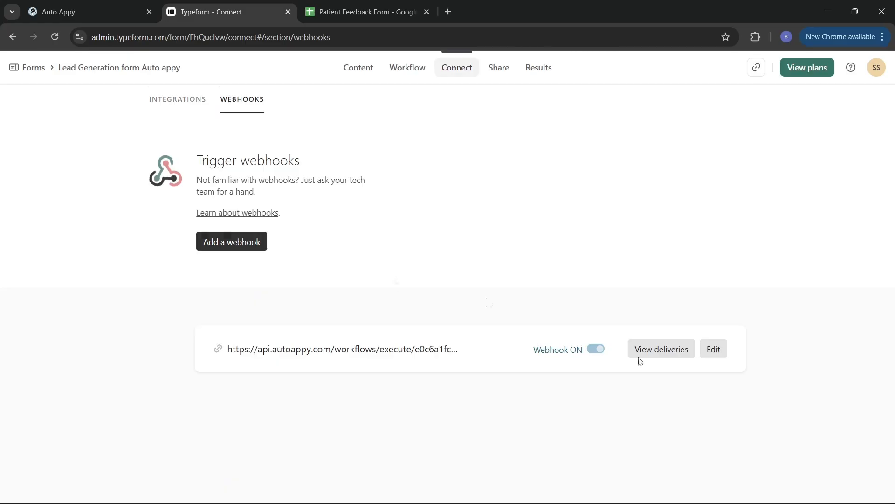
left_click(713, 349)
scroll(502, 378, "down", 2)
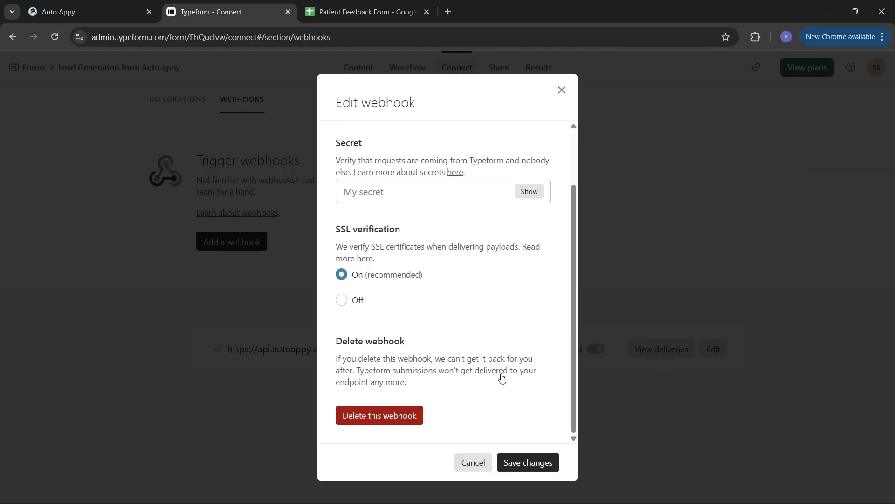
left_click(395, 421)
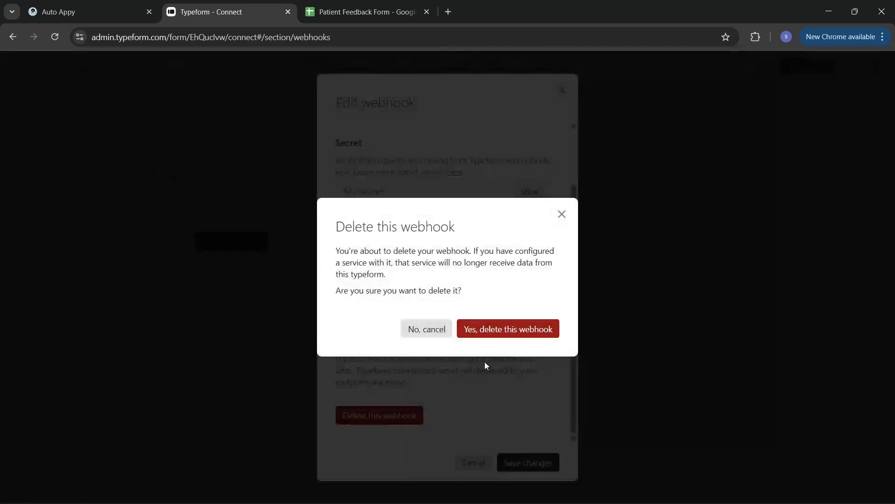
left_click(516, 332)
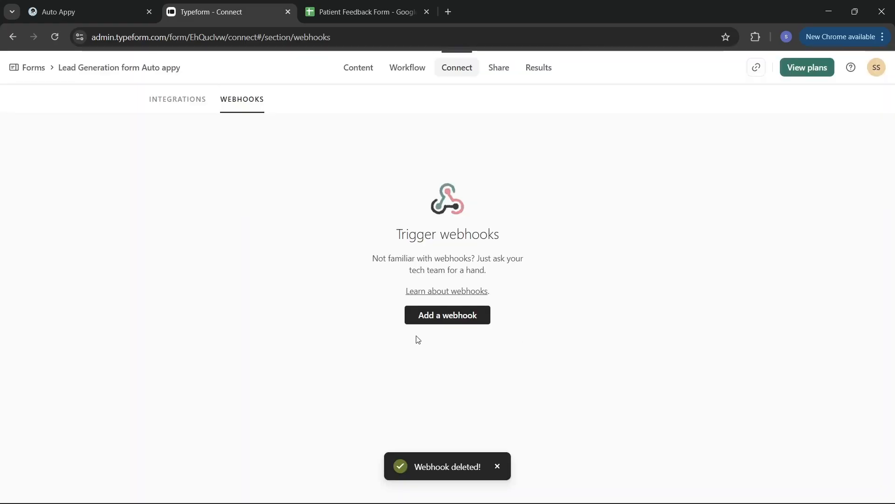
Add a webhook with the copied Auto Appy workflow URL, save it and switch it on.
left_click(444, 320)
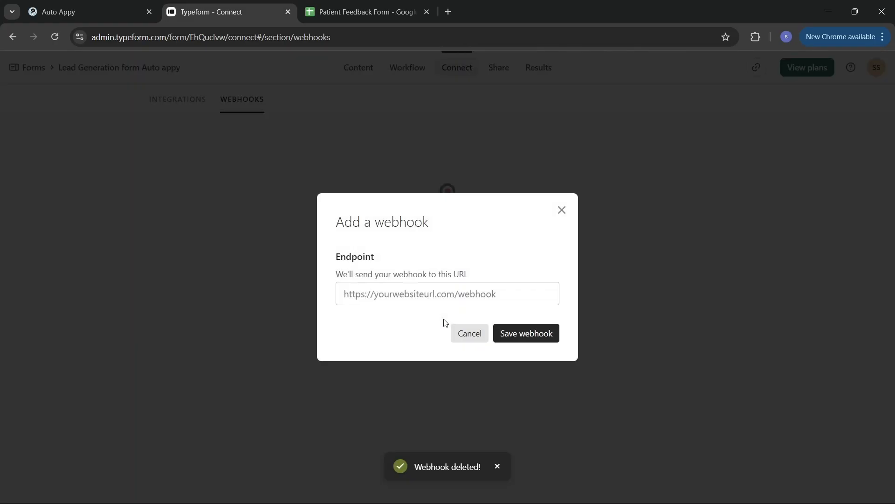
left_click(381, 292)
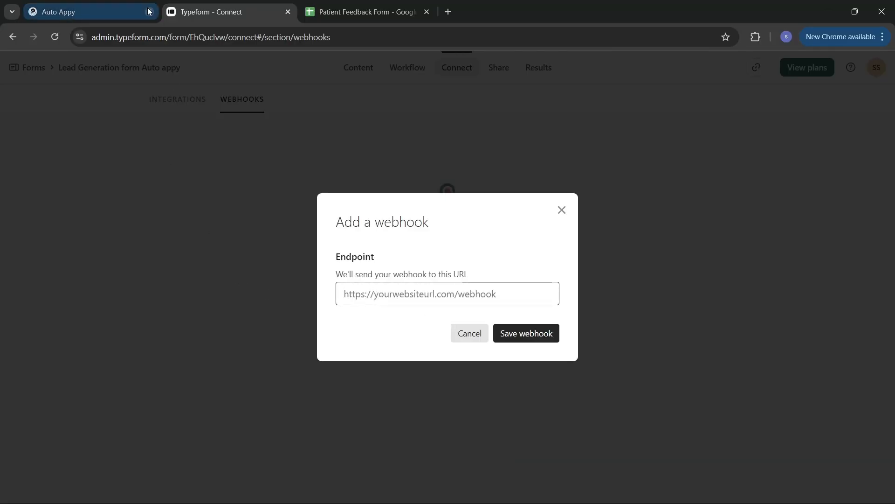
left_click(65, 10)
scroll(677, 212, "up", 5)
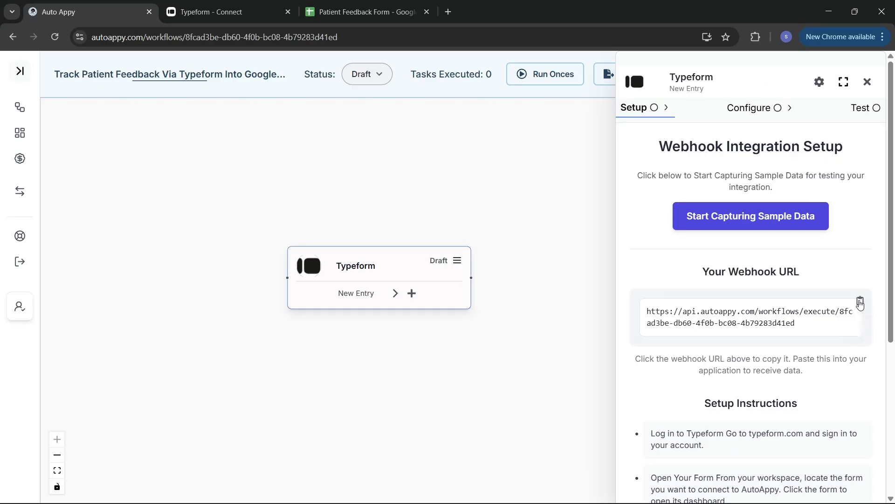
left_click(860, 301)
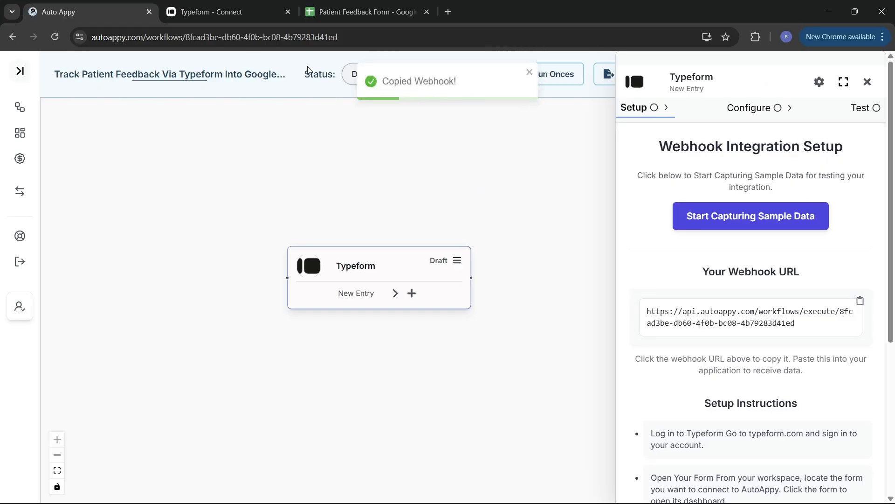
left_click(247, 10)
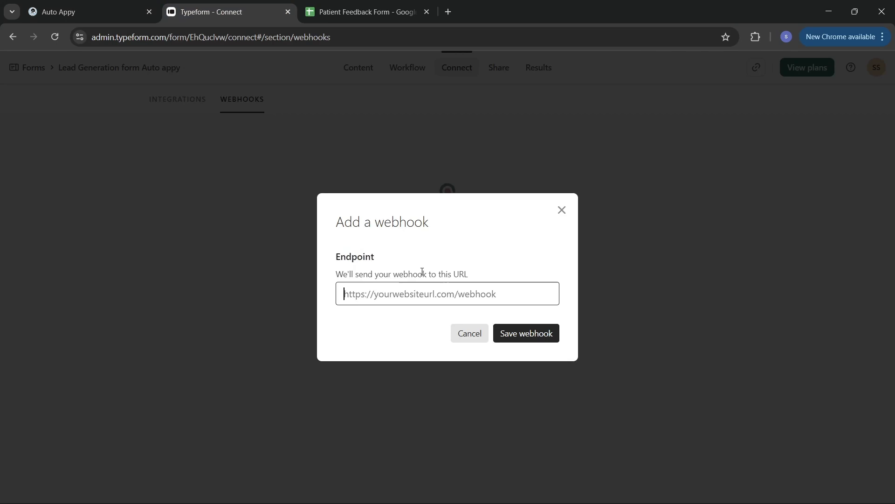
key("ctrl+v")
left_click(516, 340)
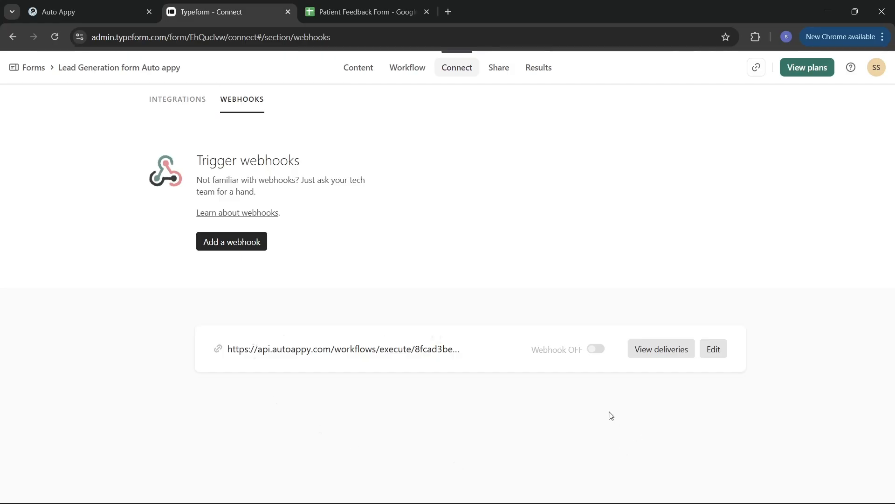
left_click(596, 355)
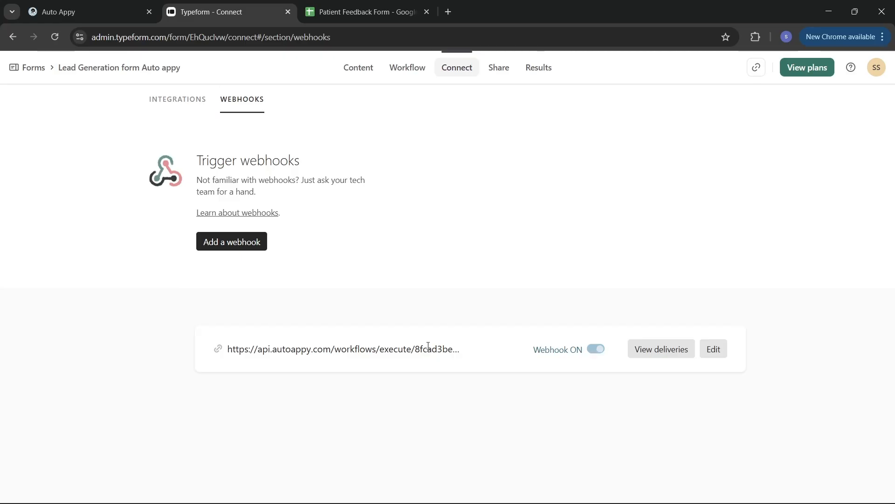
left_click(112, 7)
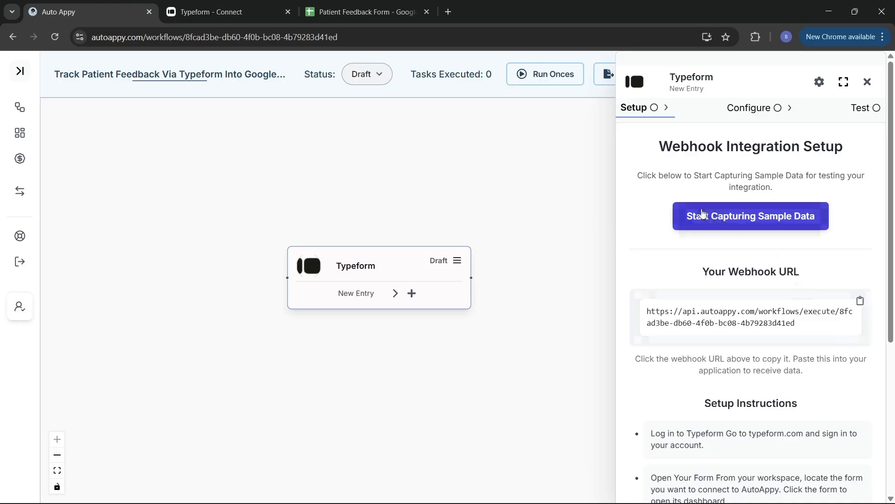
Start capturing sample data for the Typeform trigger, then return to the Typeform form.
left_click(714, 217)
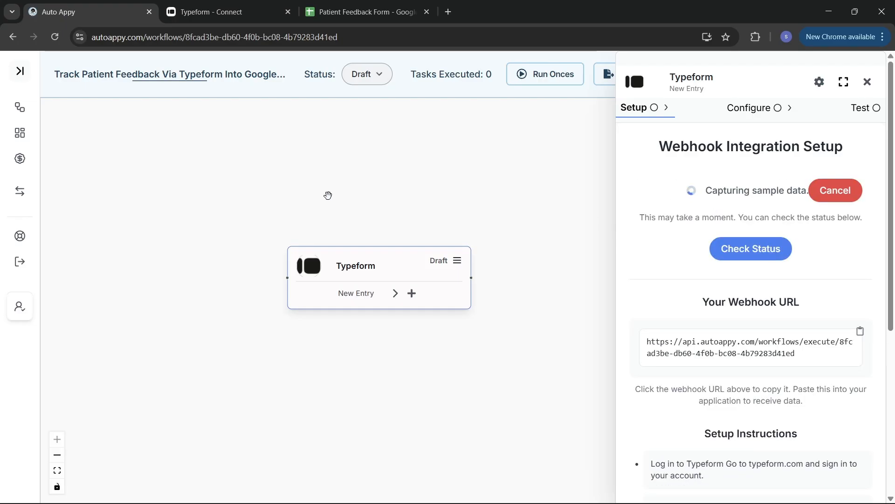
left_click(216, 15)
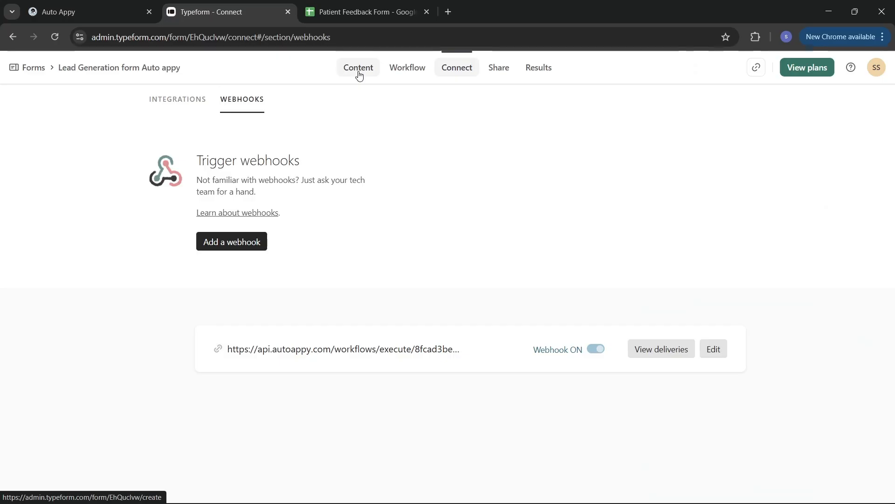
Copy the form's public link from Share and load it in a new browser tab.
left_click(486, 69)
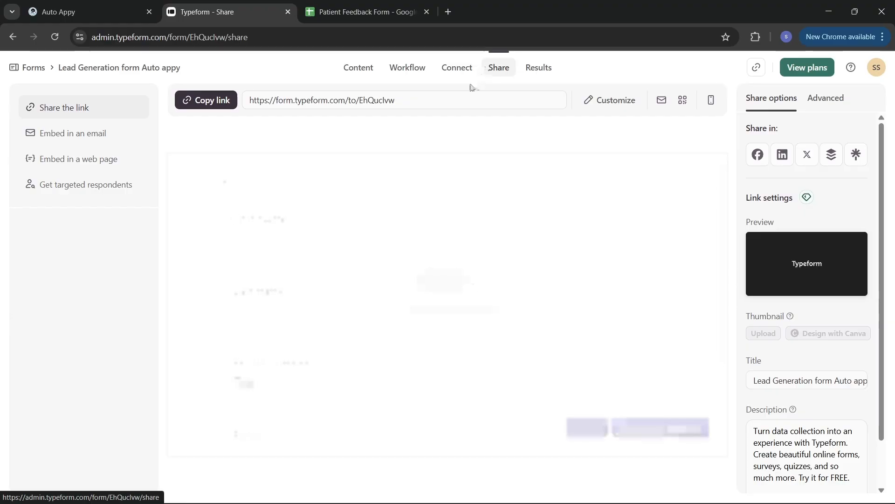
left_click(206, 100)
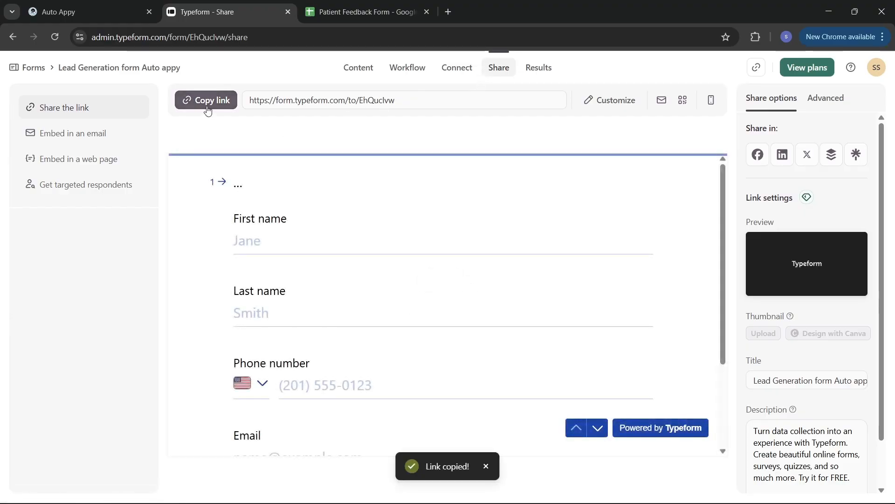
left_click(448, 11)
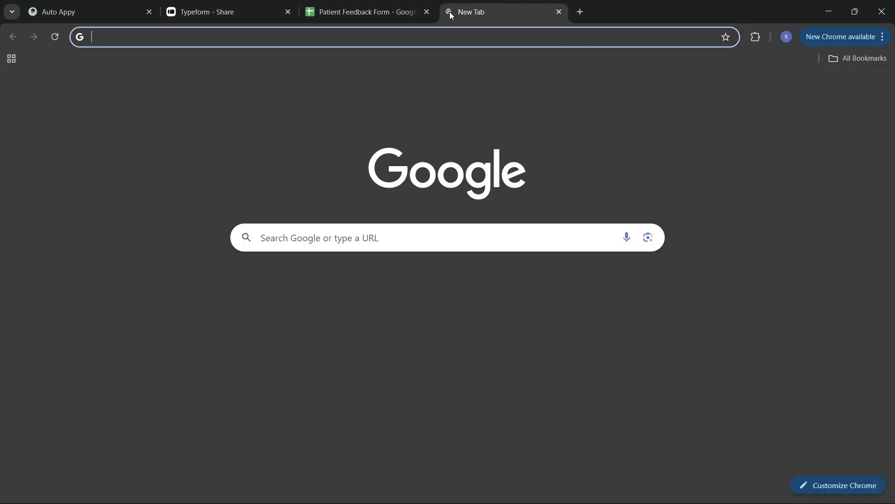
left_click(461, 37)
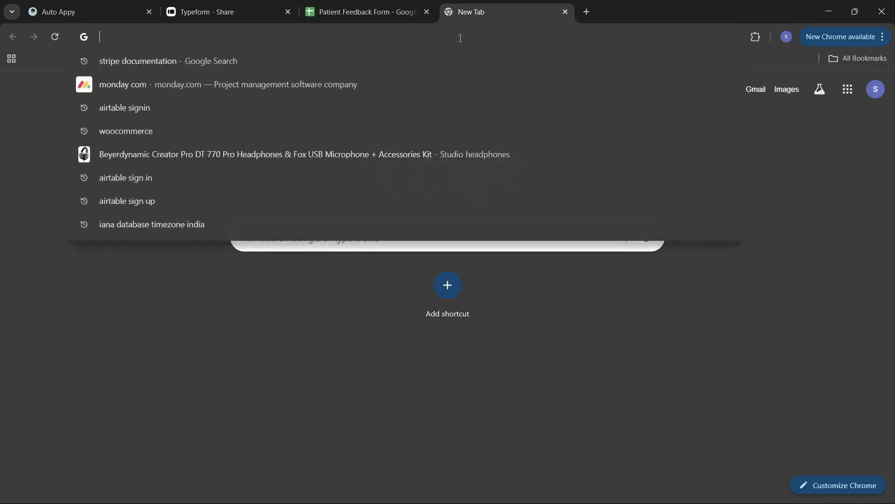
key("ctrl+v")
key("Return")
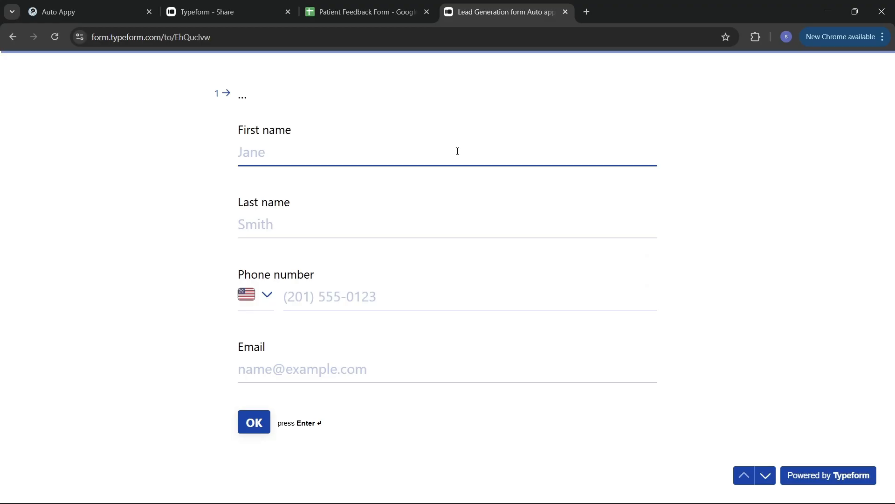
Enter the sample first and last name and set the phone country code to India.
left_click(536, 155)
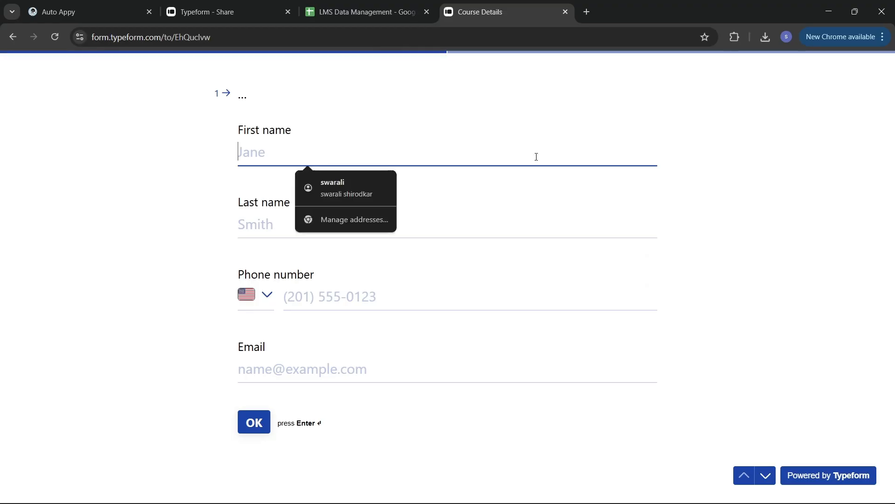
type("De")
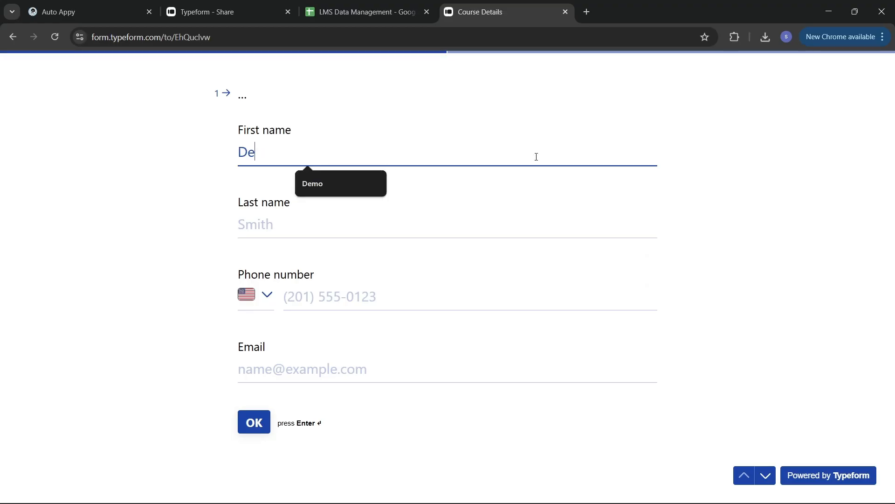
type("mo")
left_click(452, 225)
type("S")
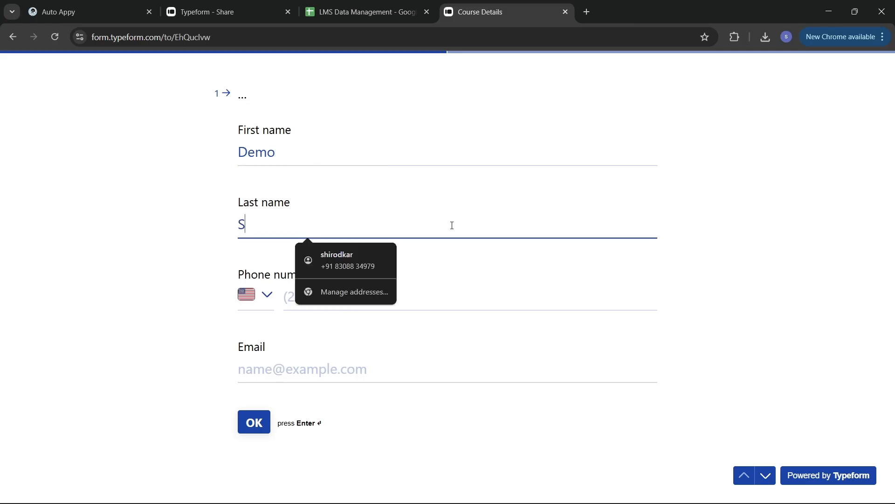
type("tudent")
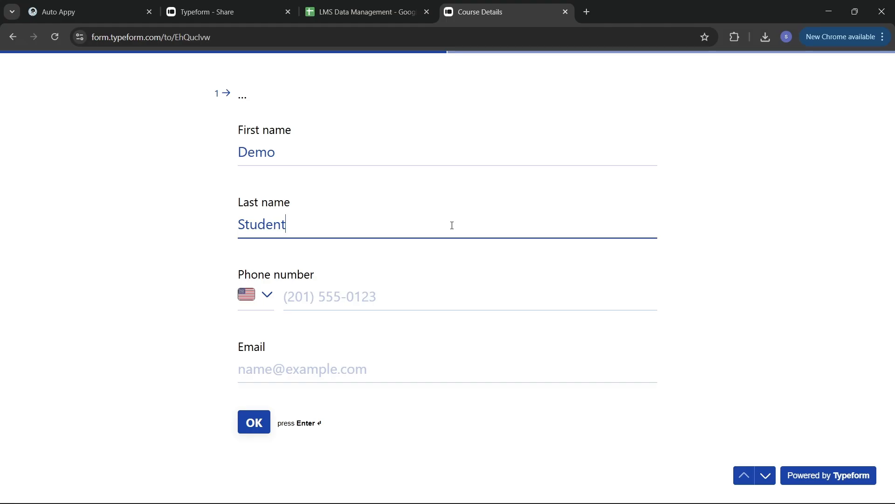
left_click(267, 295)
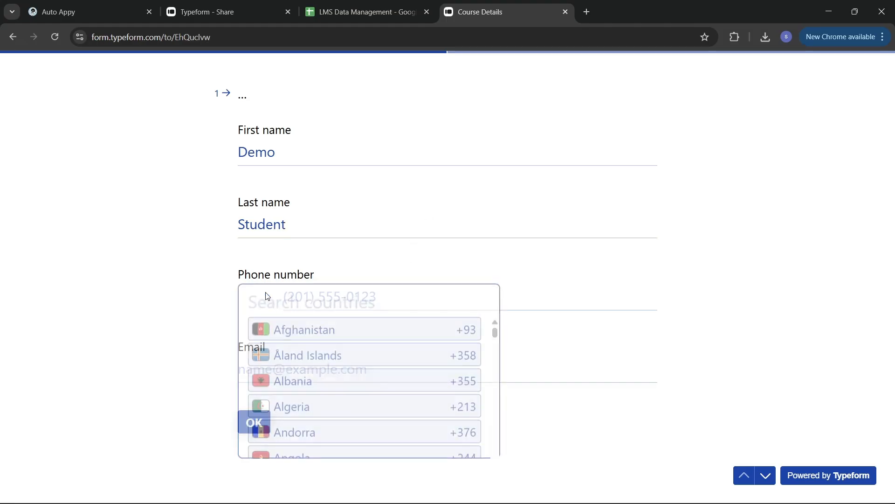
type("i")
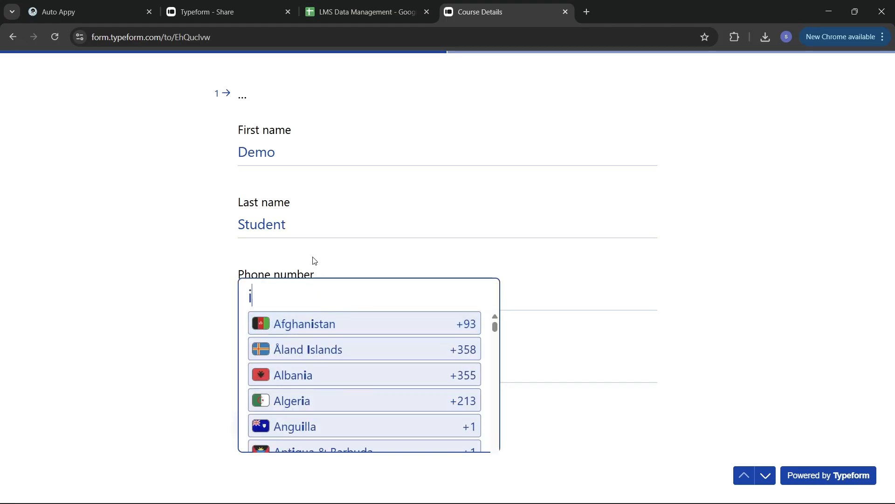
type("nd")
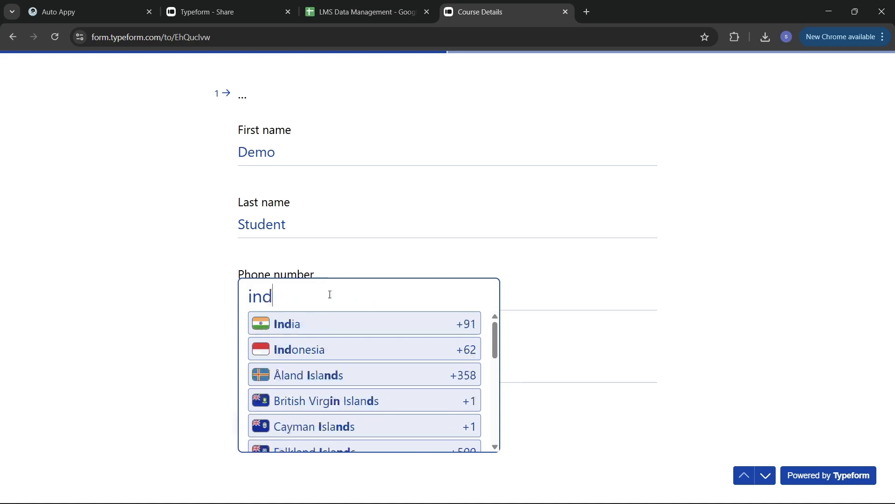
left_click(354, 327)
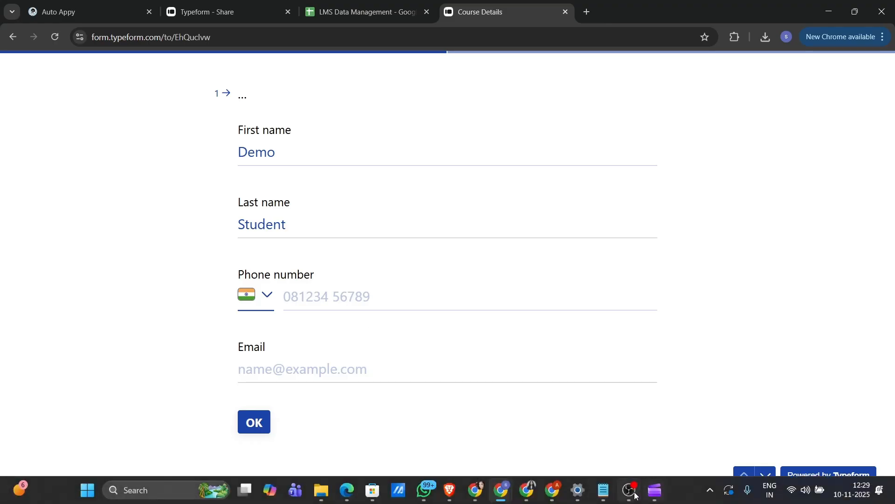
left_click(631, 497)
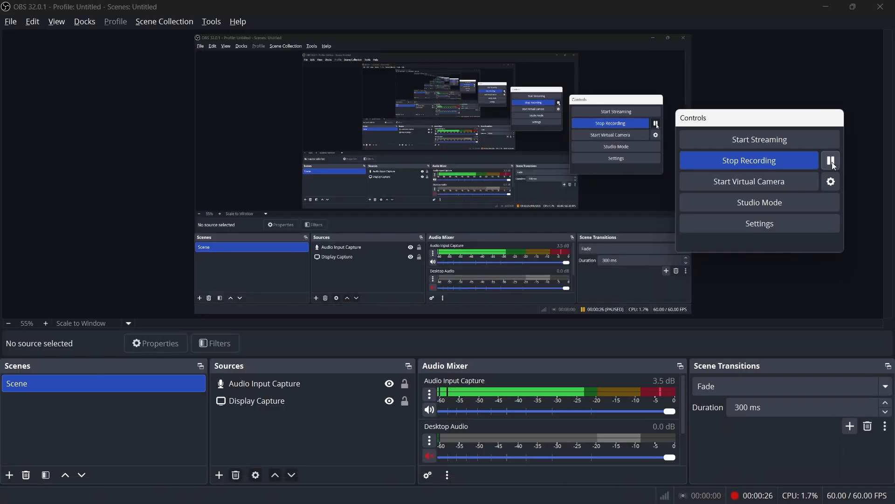
key("alt+Tab")
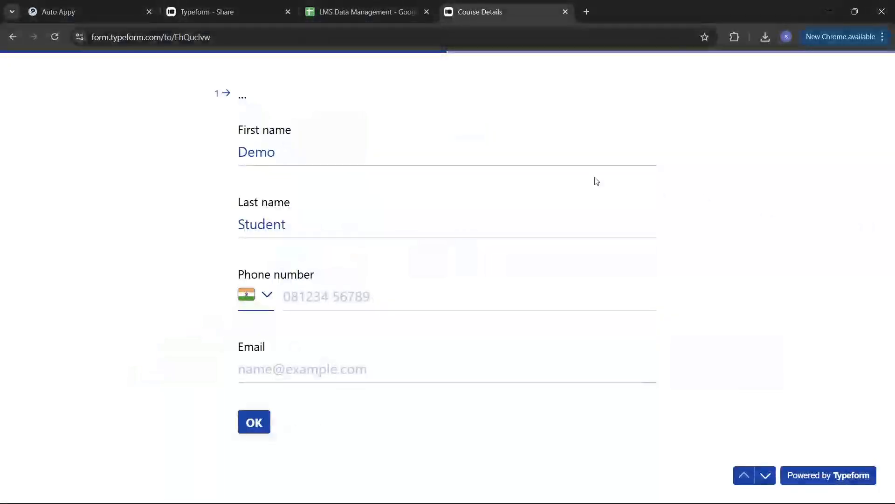
Fill in the sample phone number and e-mail address, then advance to the Course Details questions.
left_click(330, 298)
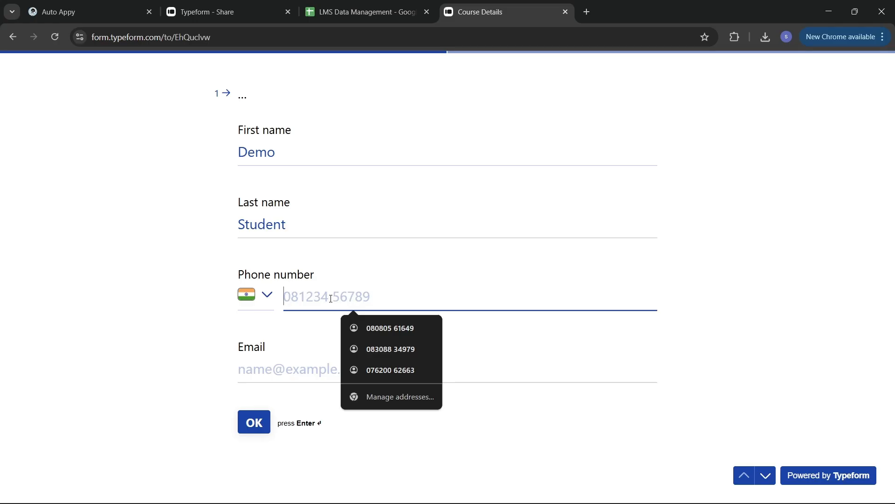
type("8")
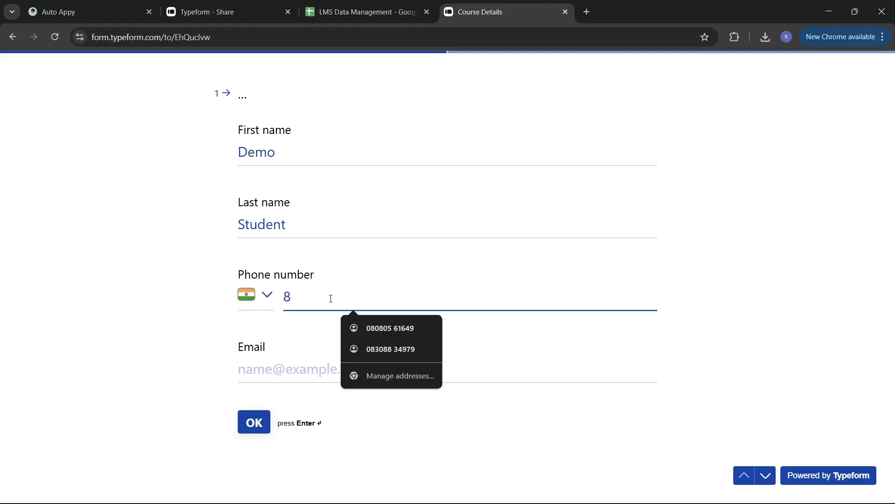
type("88")
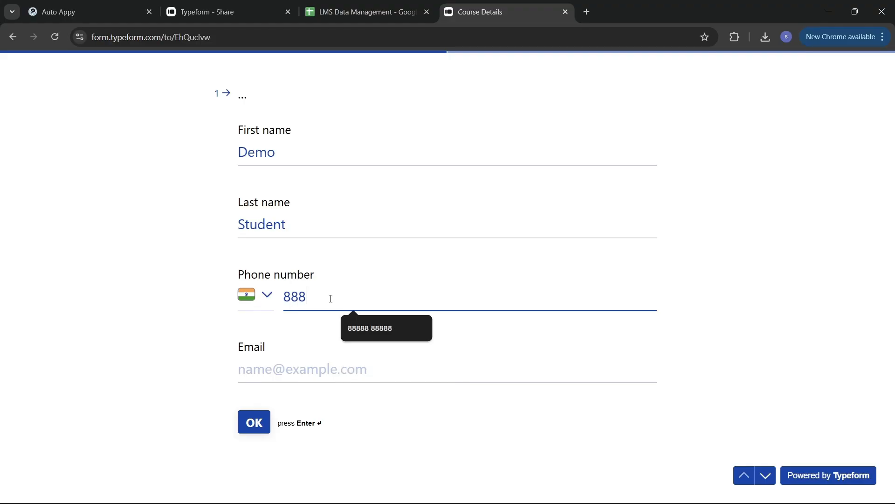
type("88 88888")
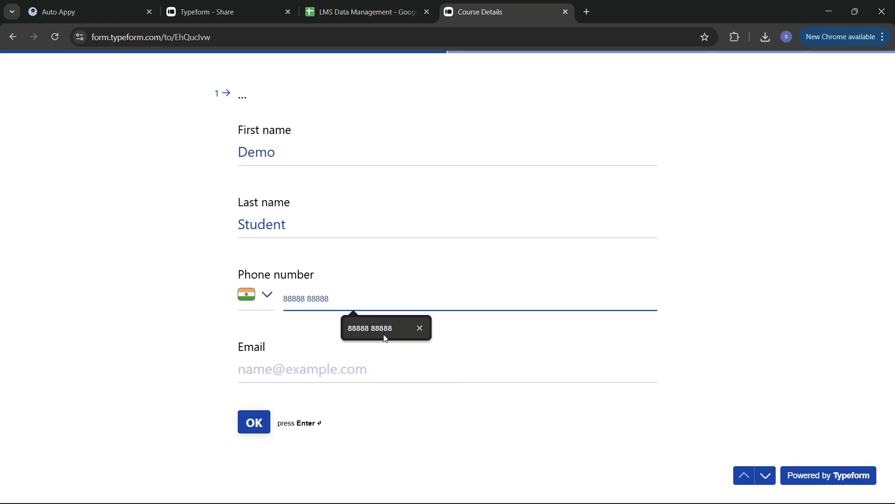
left_click(384, 332)
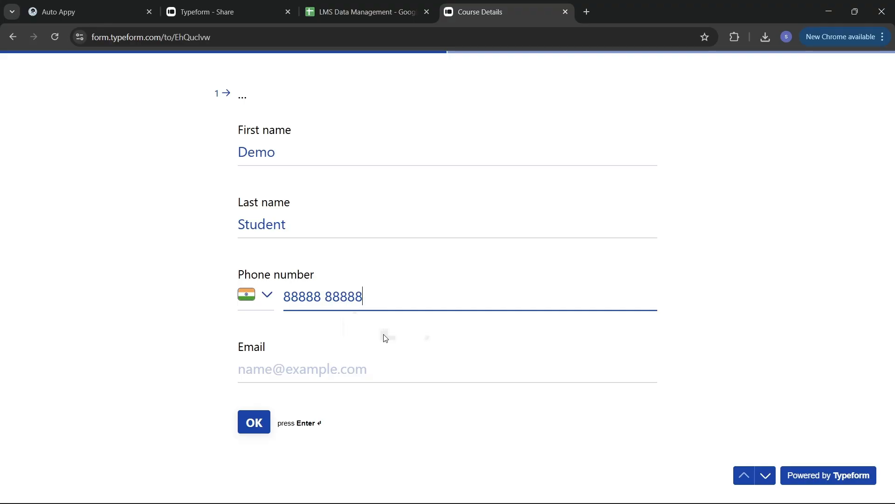
left_click(309, 370)
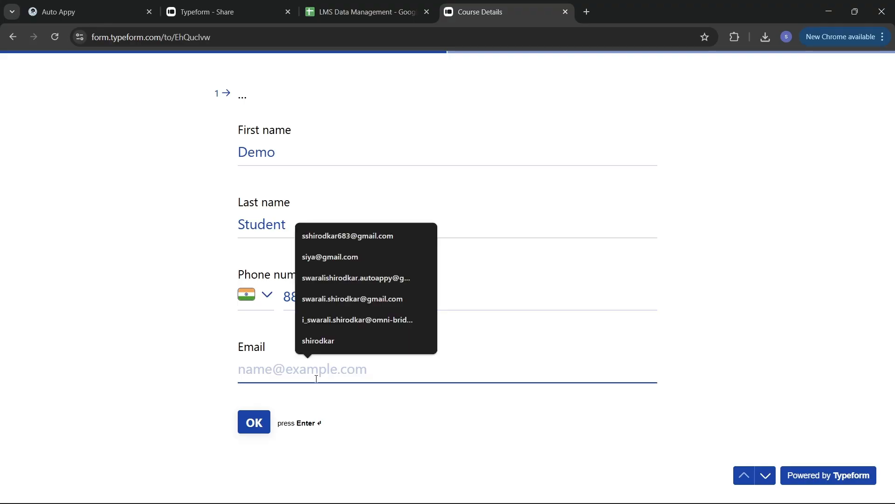
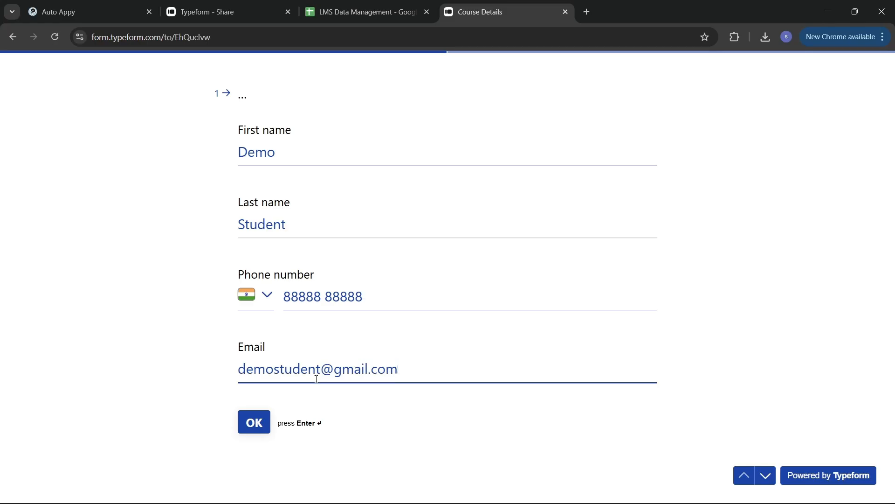
key("Return")
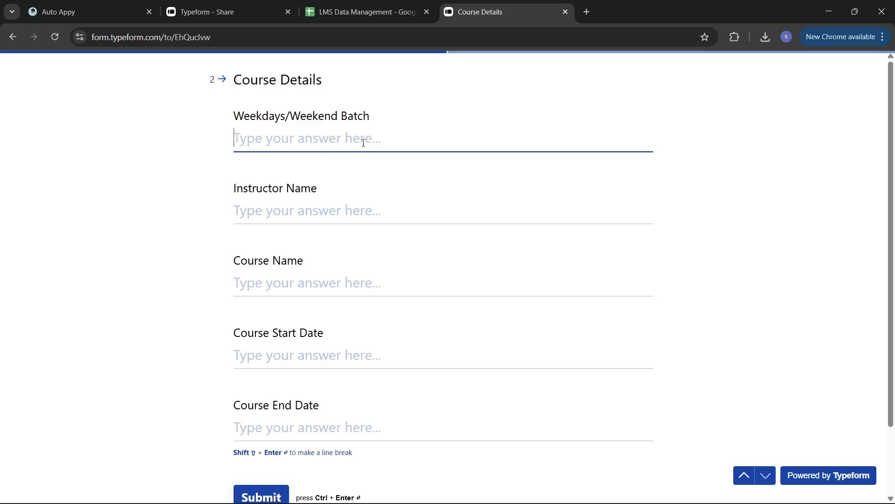
Answer Weekend Batch, Demo Instructor and Agentic AI With Auto Appy in the course fields.
type("Weekend ")
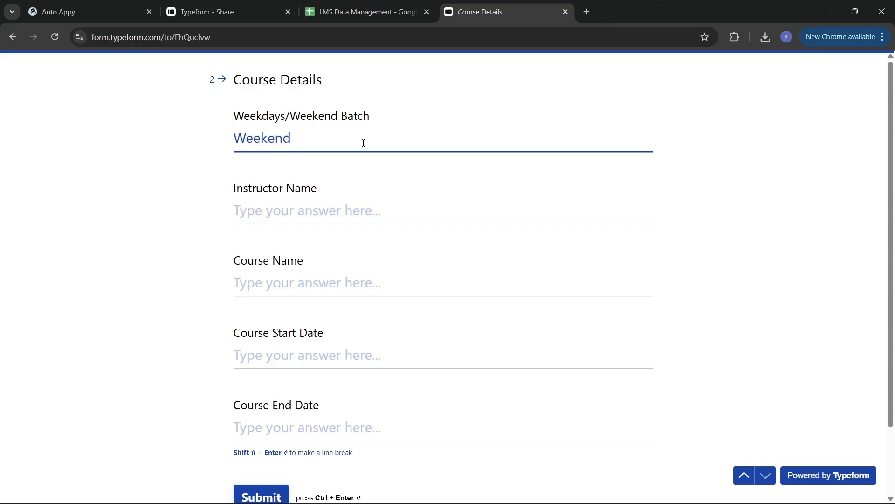
type("Batch")
left_click(372, 209)
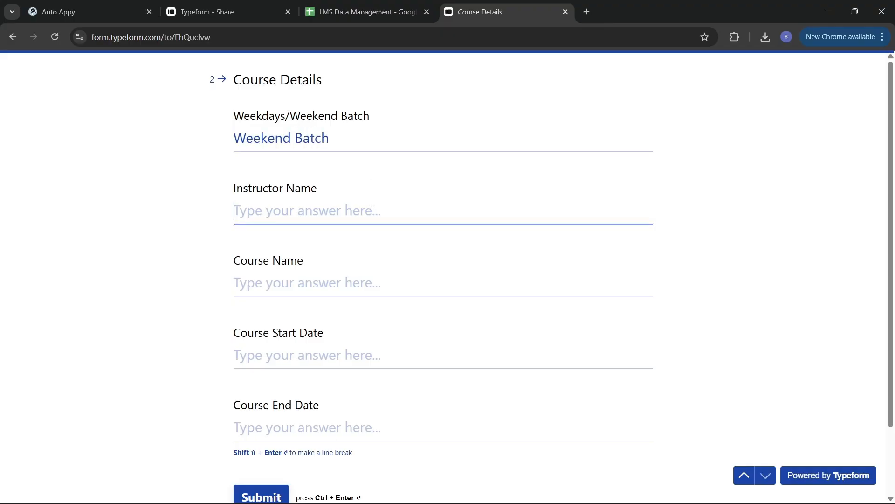
type("De")
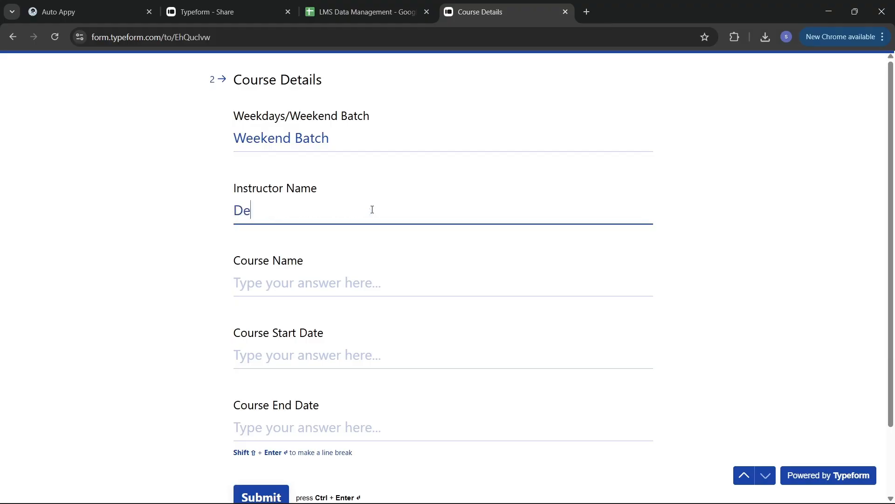
type("mo Instructor")
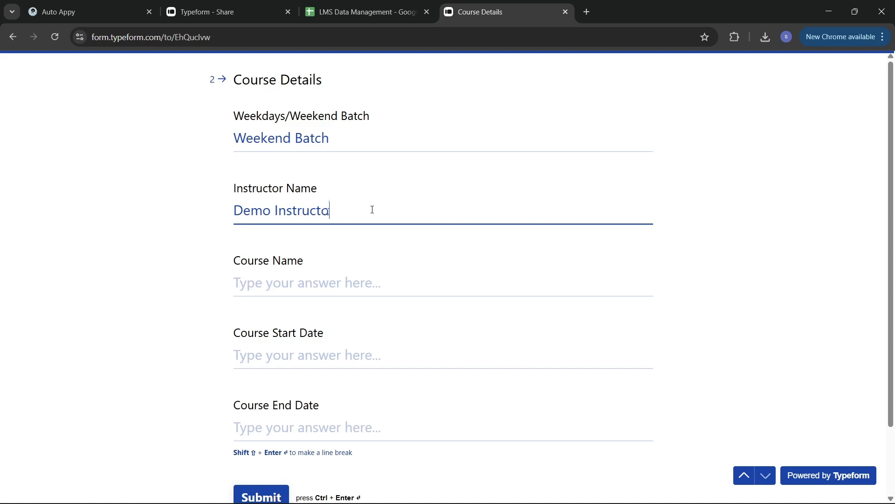
left_click(330, 286)
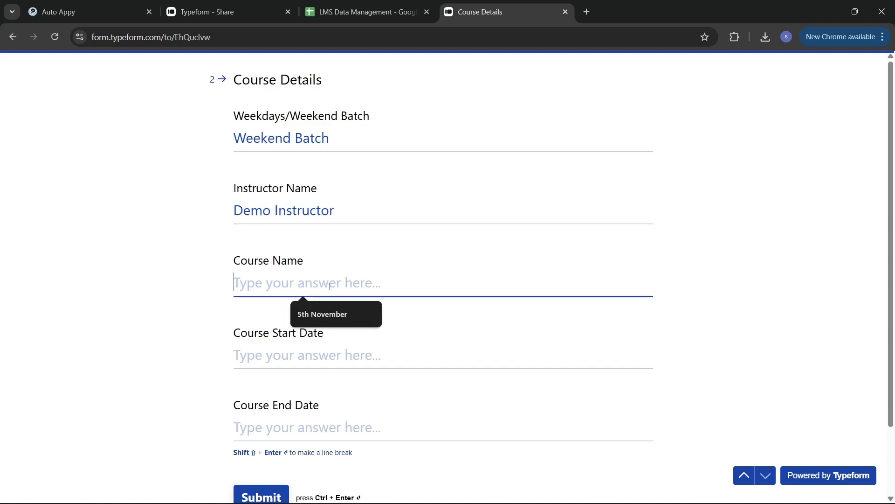
type("A")
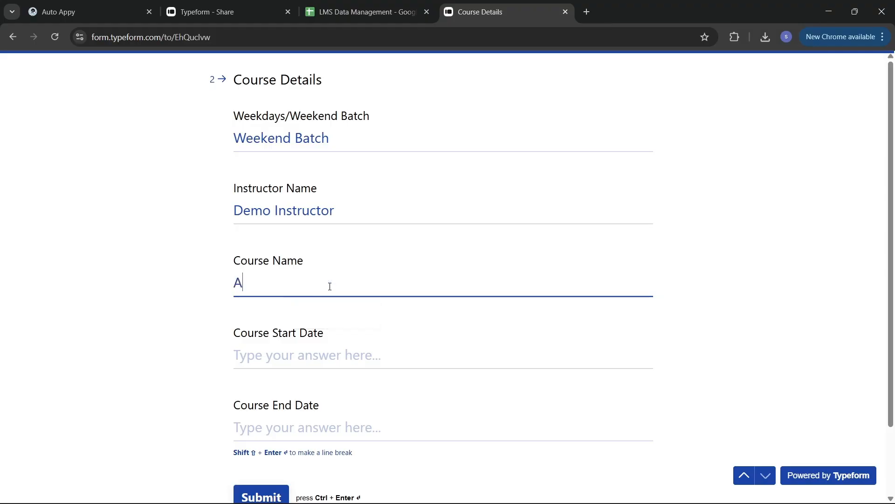
type("genti")
key("BackSpace")
type("c AI Wi")
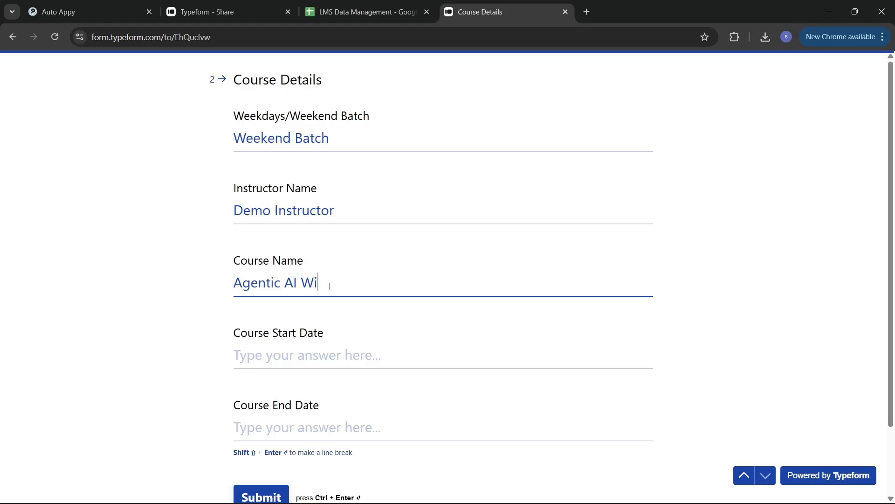
type("th Auto Appy")
Enter the course dates 10th November to 10th February and submit the form.
left_click(316, 357)
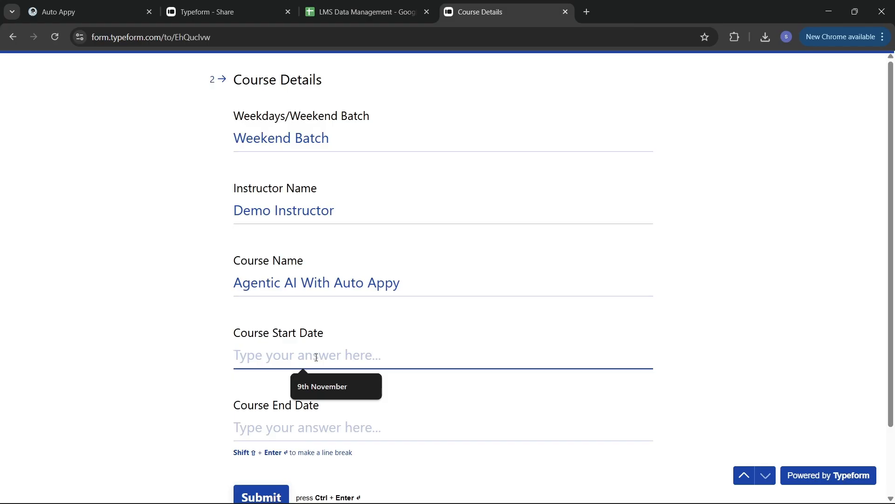
type("10th")
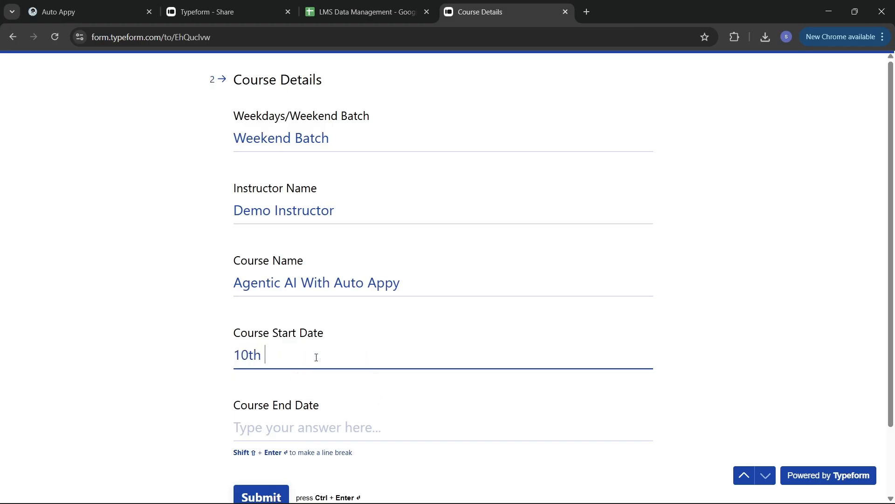
type(" November")
left_click(354, 436)
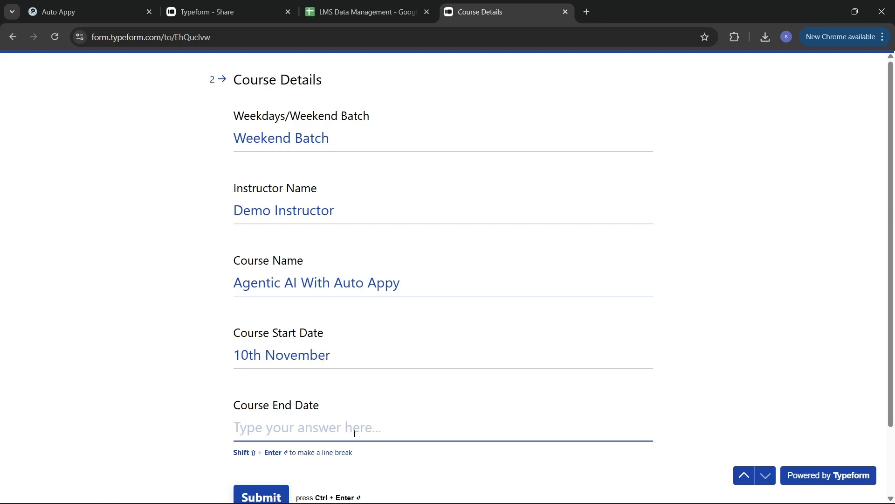
scroll(355, 433, "down", 1)
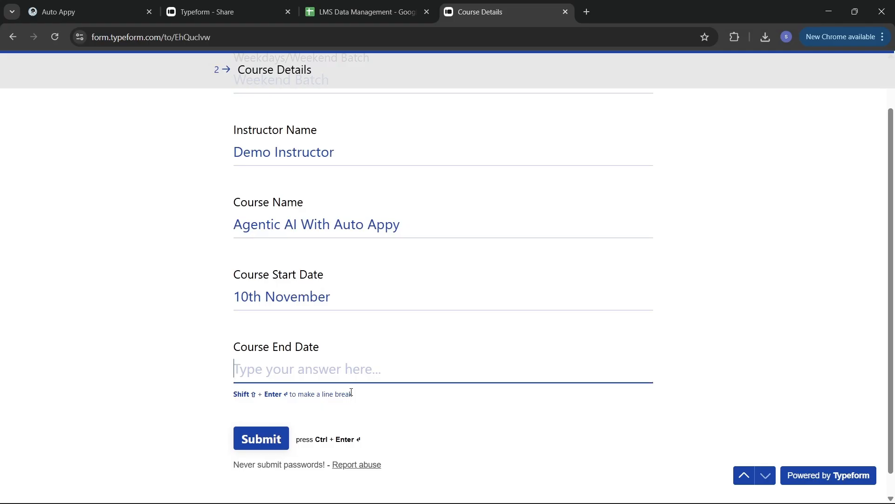
type("10th")
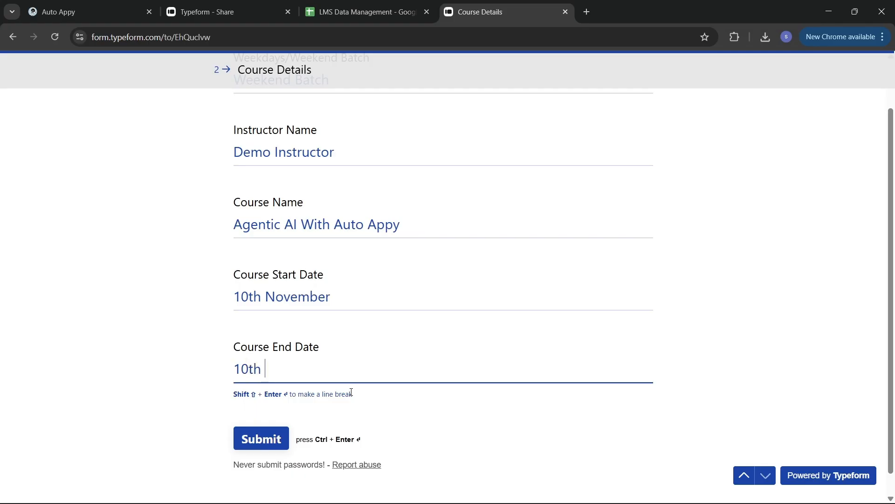
type("February")
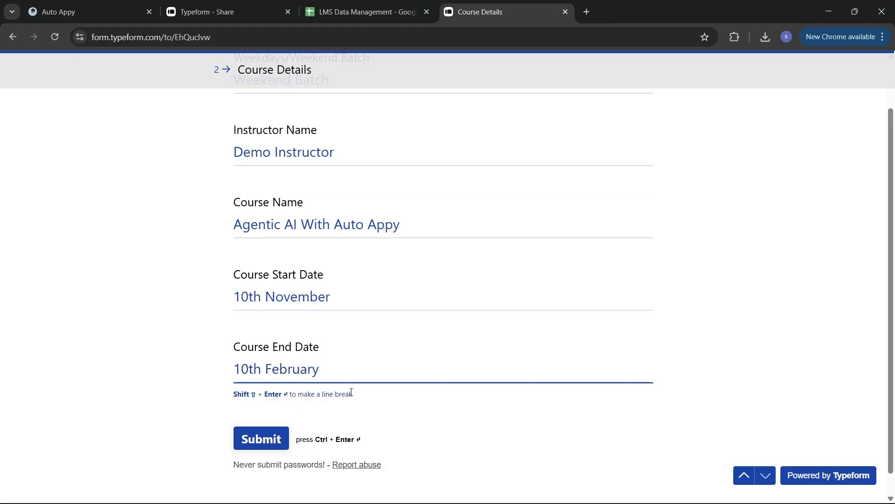
left_click(267, 449)
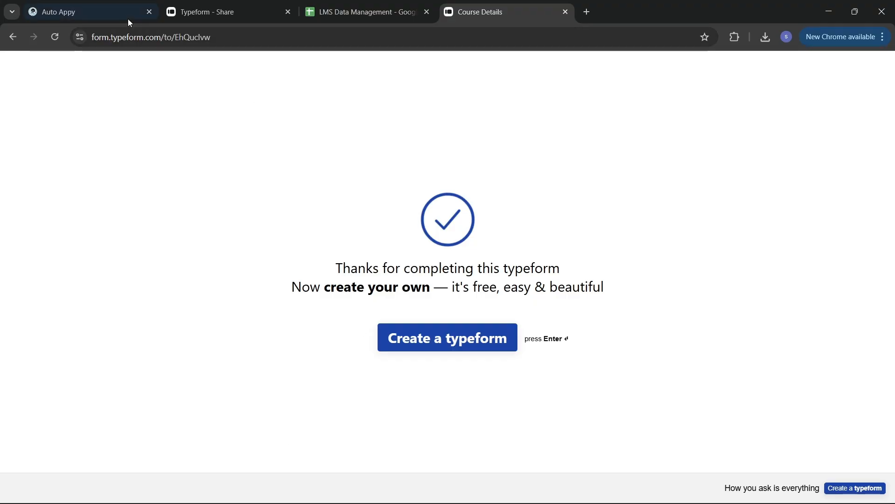
Back in Auto Appy, capture the form response and review its form_response fields.
left_click(115, 17)
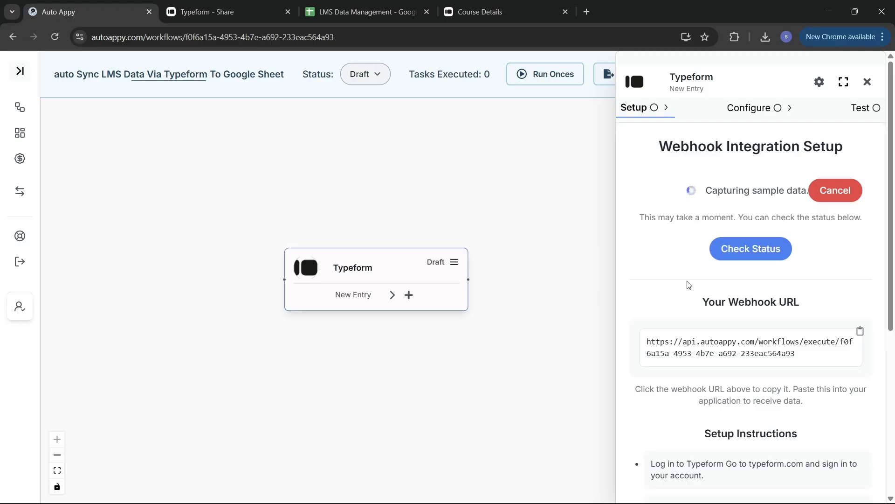
left_click(736, 258)
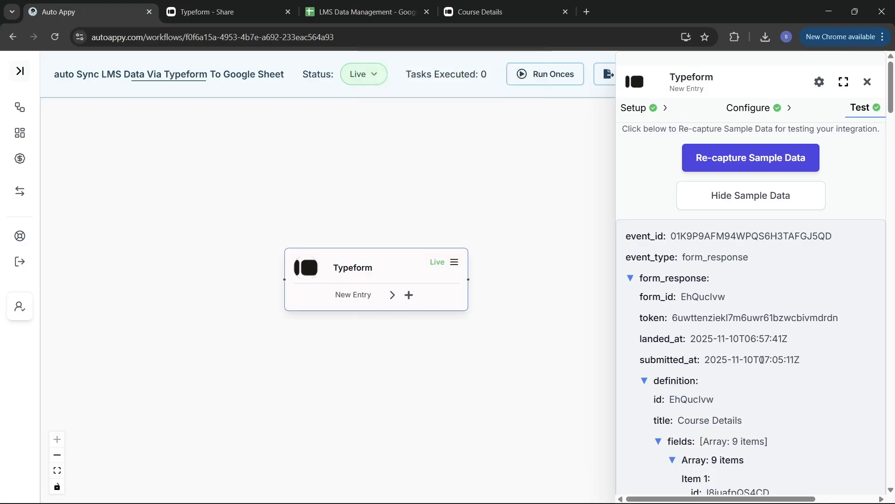
scroll(762, 360, "down", 5)
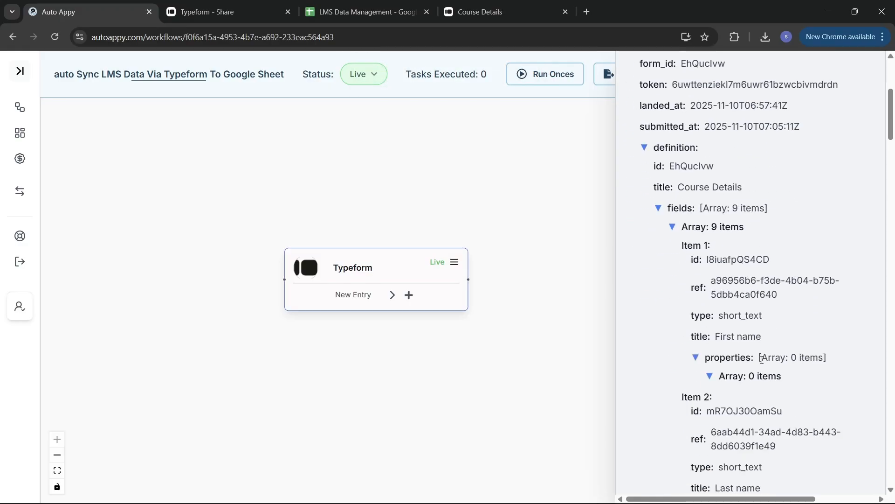
scroll(762, 359, "down", 20)
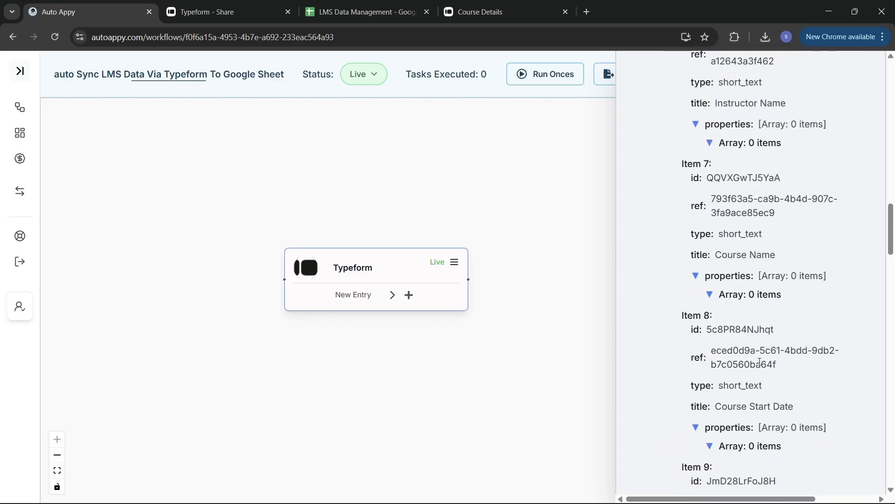
scroll(760, 362, "down", 5)
scroll(757, 357, "up", 10)
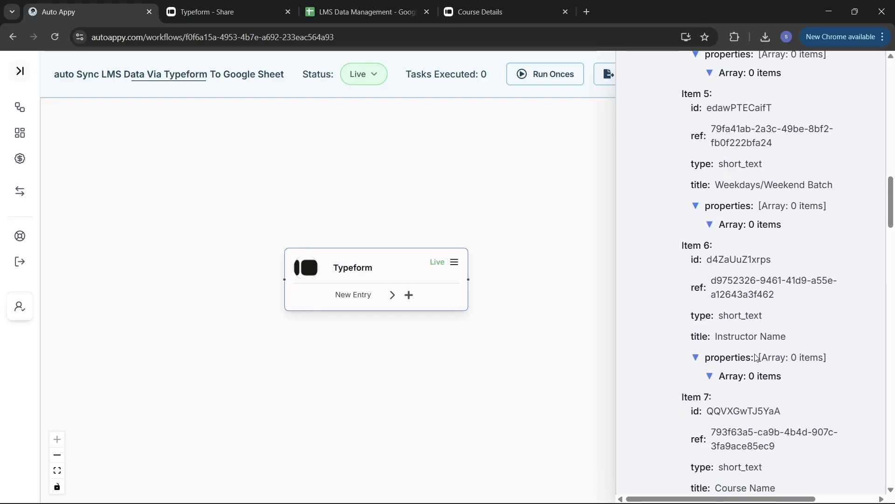
scroll(757, 357, "up", 15)
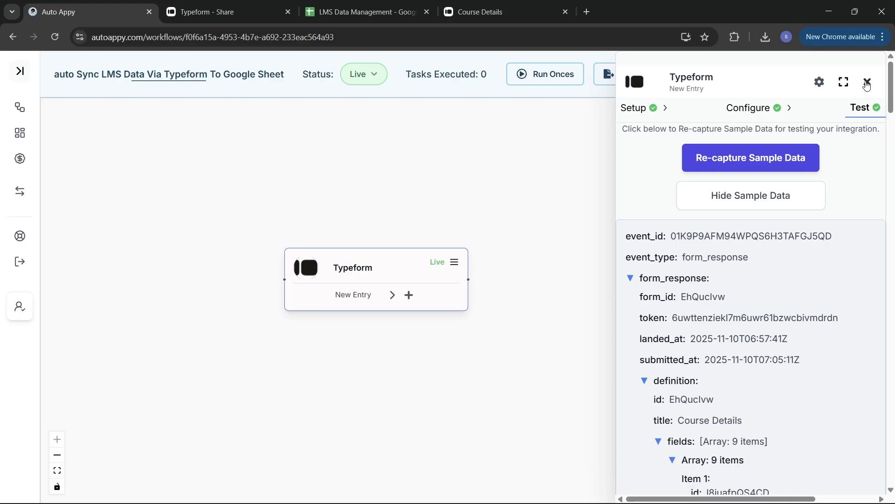
Add a Google Sheets 'Insert a row in google sheet' step after the Typeform trigger.
left_click(867, 83)
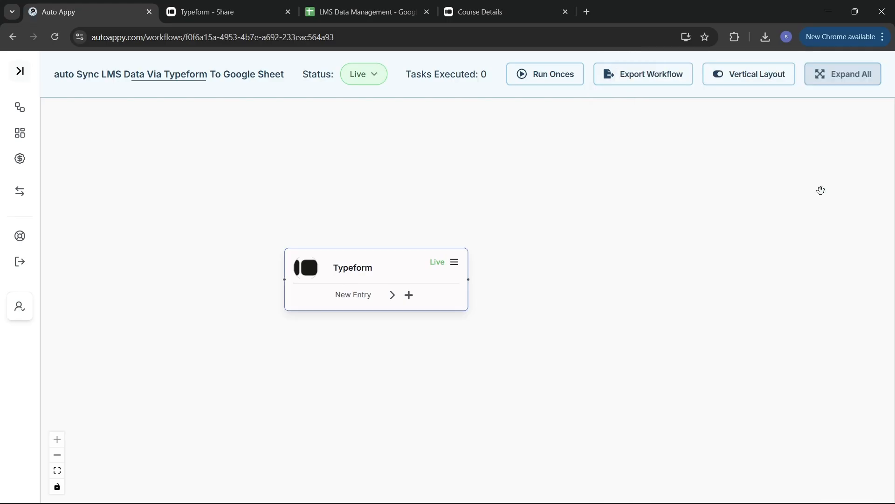
left_click(411, 301)
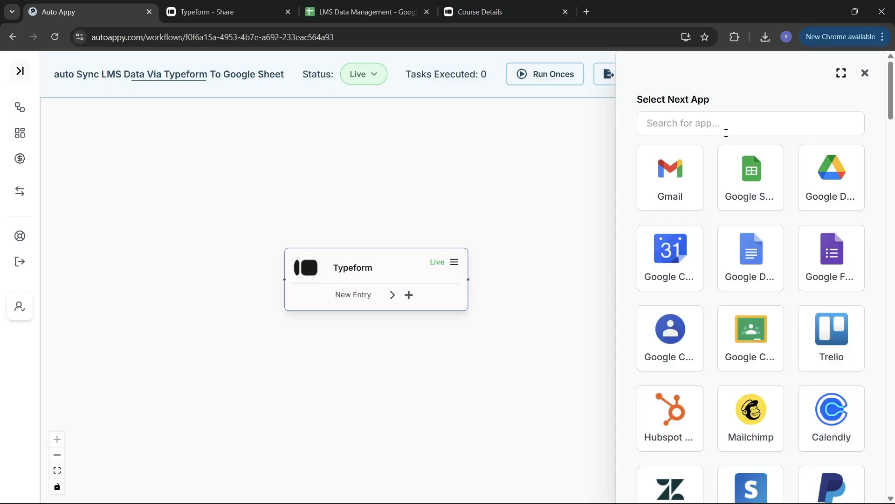
left_click(736, 168)
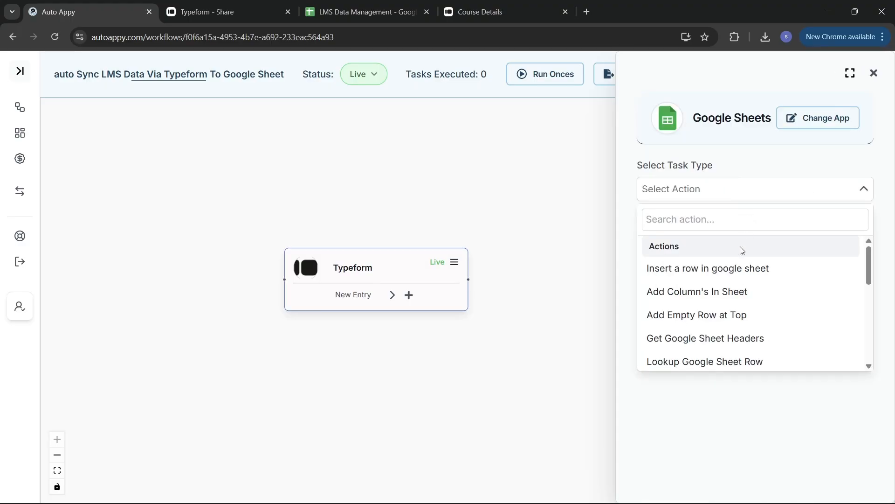
left_click(731, 269)
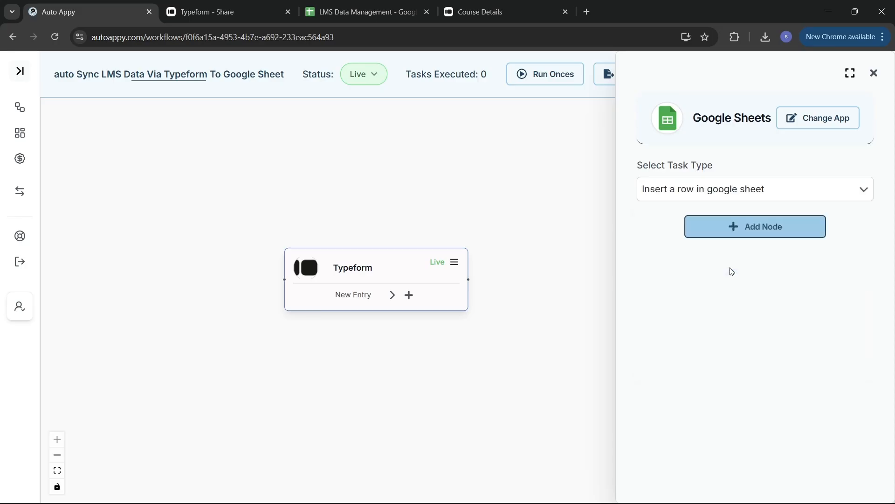
left_click(765, 235)
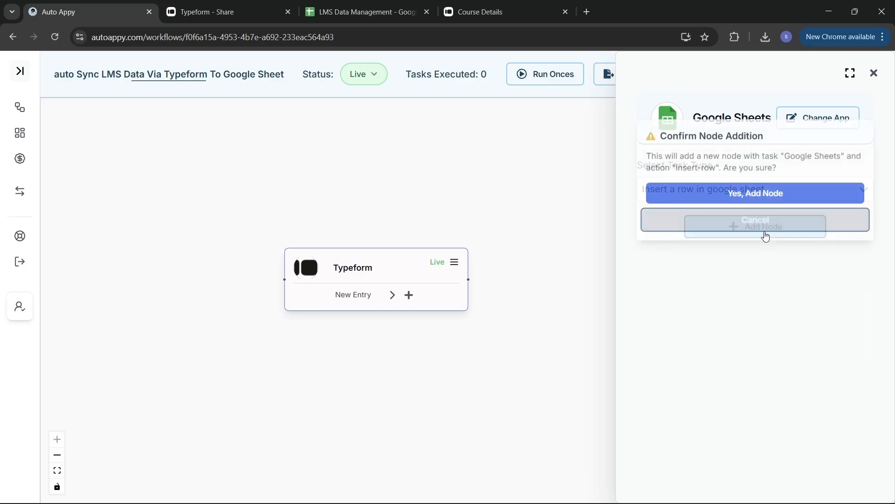
left_click(772, 193)
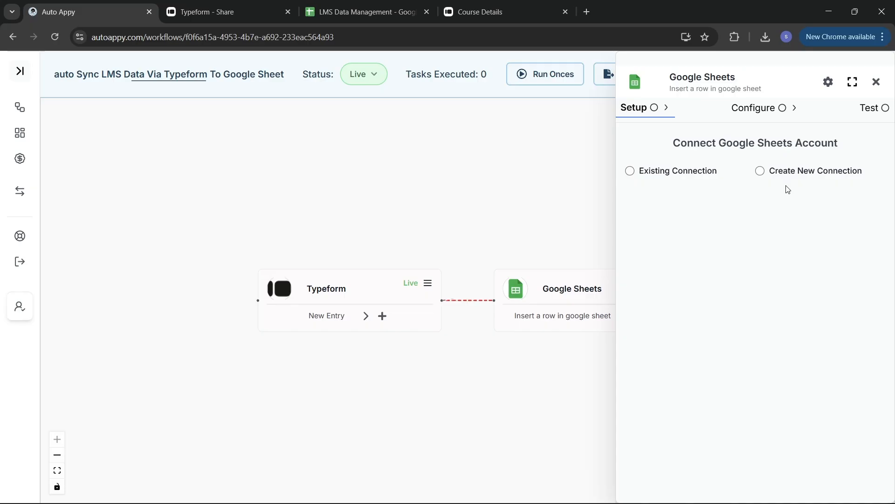
Create a new Google Sheets connection named 'LMS Data Management' and start Google sign-in.
left_click(760, 172)
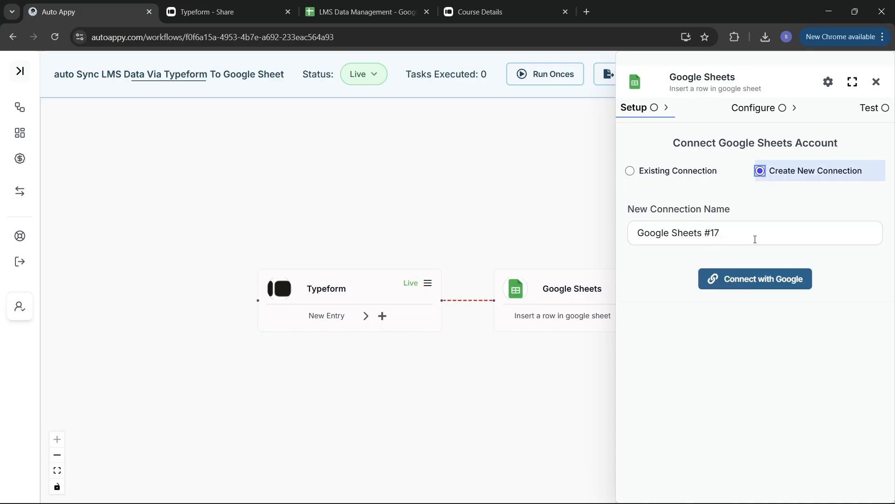
left_click_drag(775, 235, 623, 248)
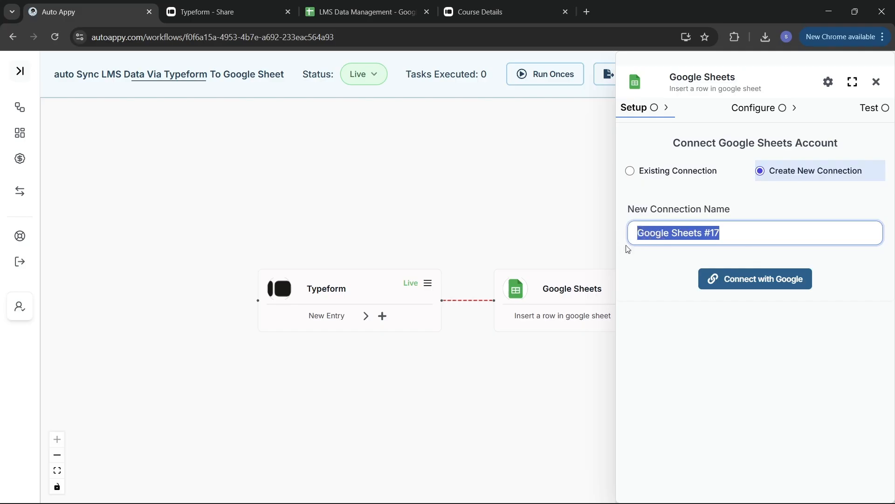
key("BackSpace")
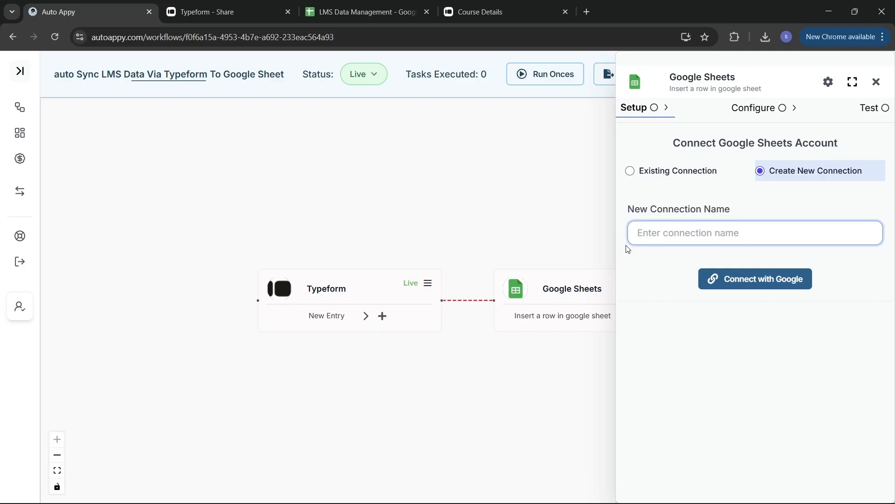
type("LMS DA")
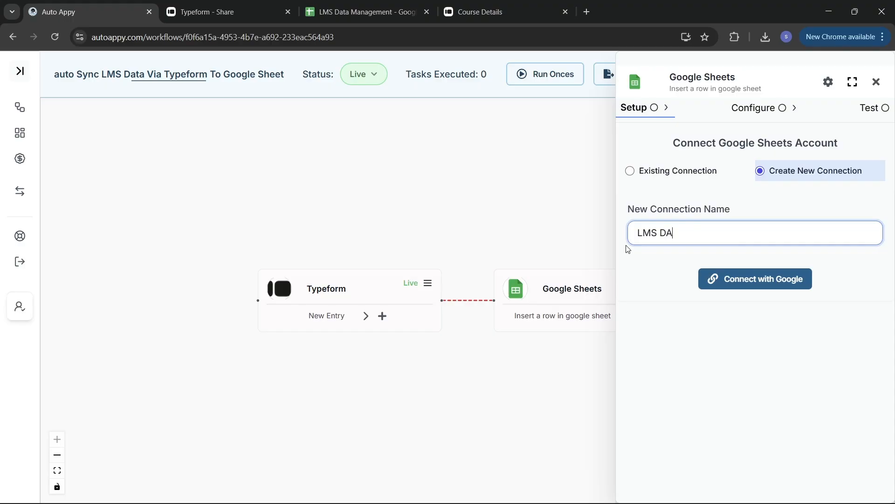
type("TA")
key("BackSpace")
key("BackSpace")
type("ata Management")
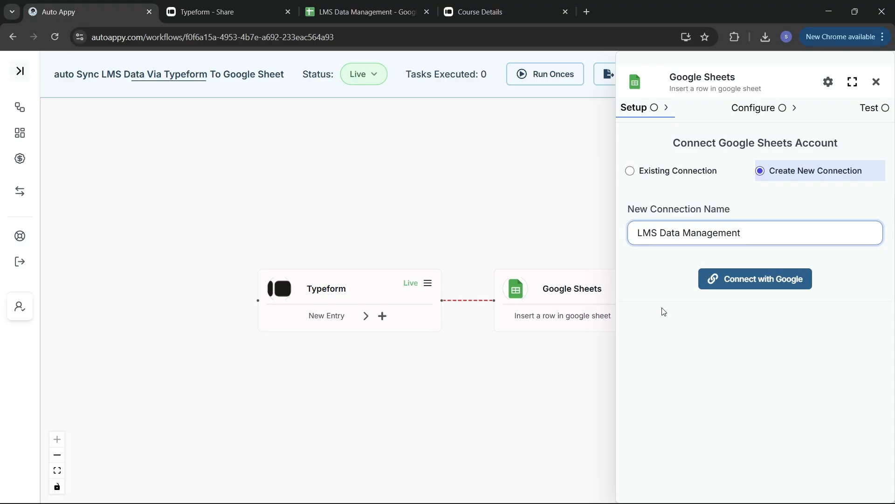
left_click(746, 279)
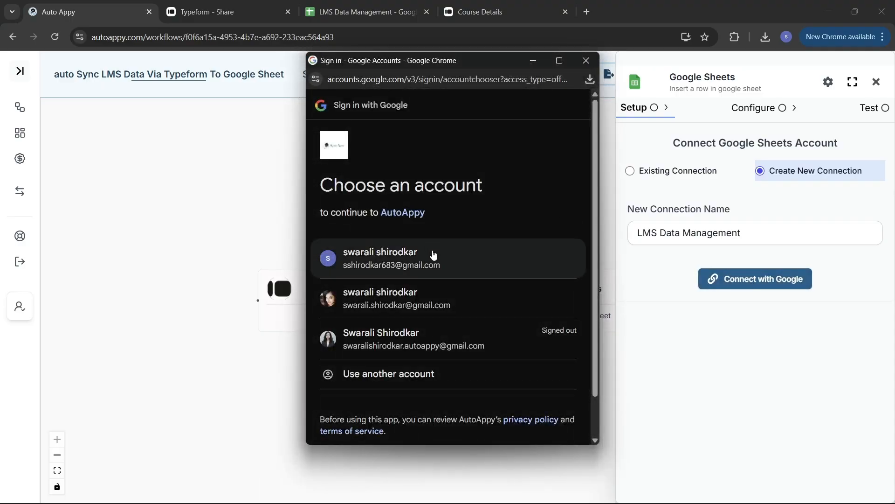
Choose the Google account and grant AutoAppy access to save the connection.
left_click(433, 254)
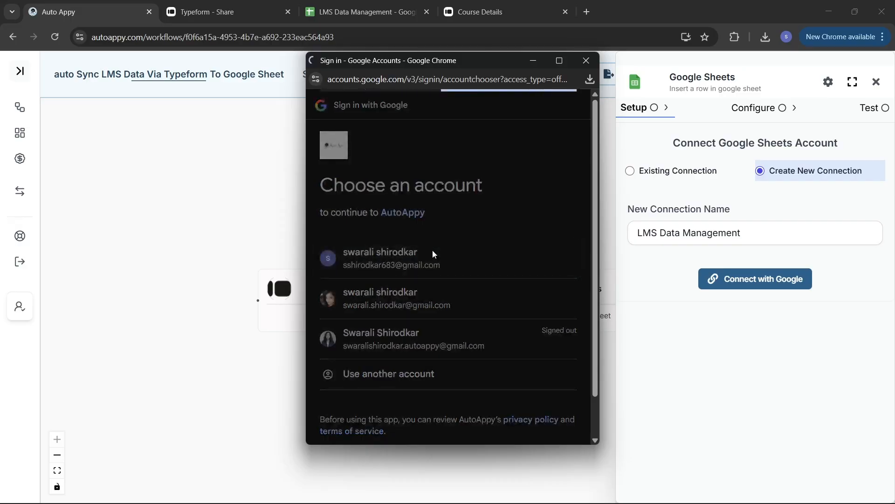
scroll(467, 279, "down", 2)
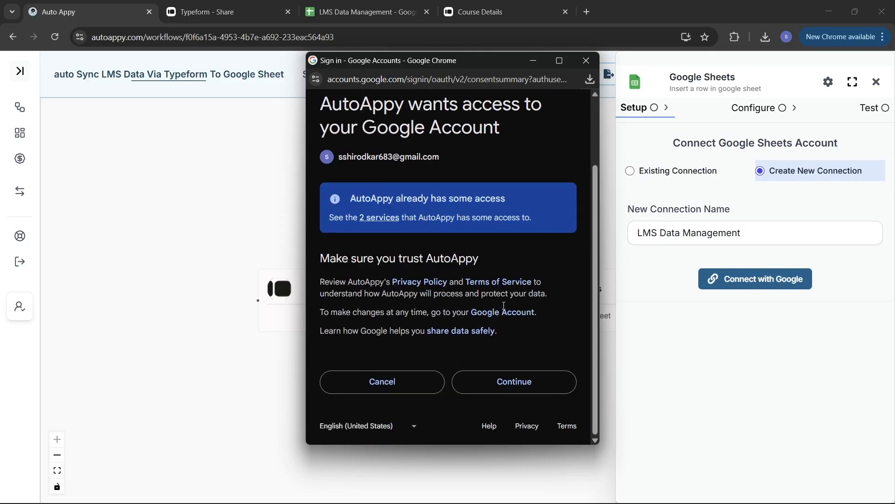
left_click(528, 383)
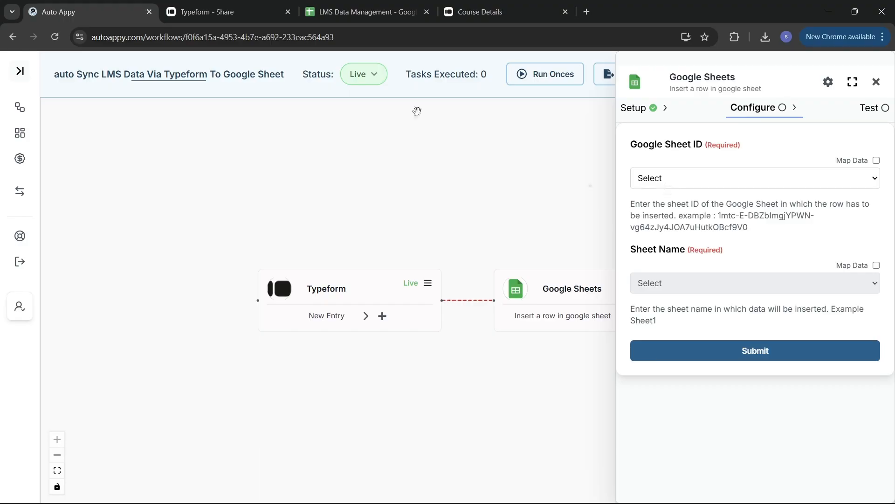
Enable Map Data for Google Sheet ID and switch to the LMS Data Management spreadsheet.
left_click(876, 160)
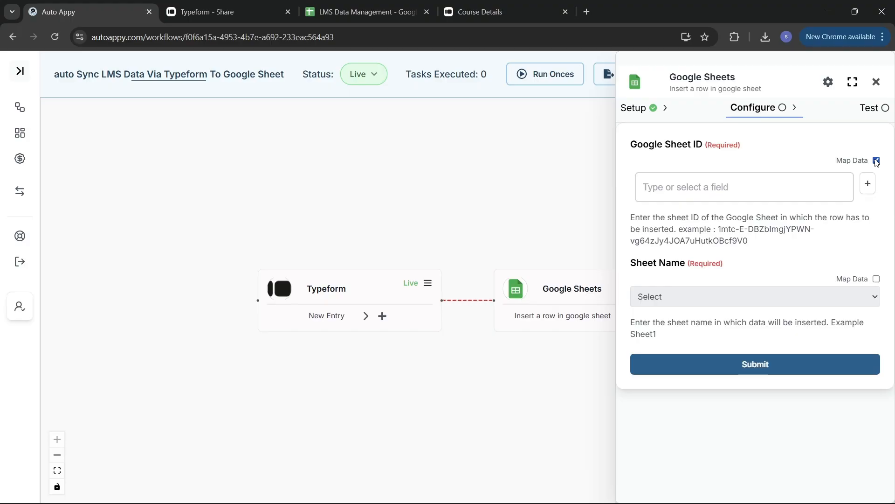
left_click(357, 12)
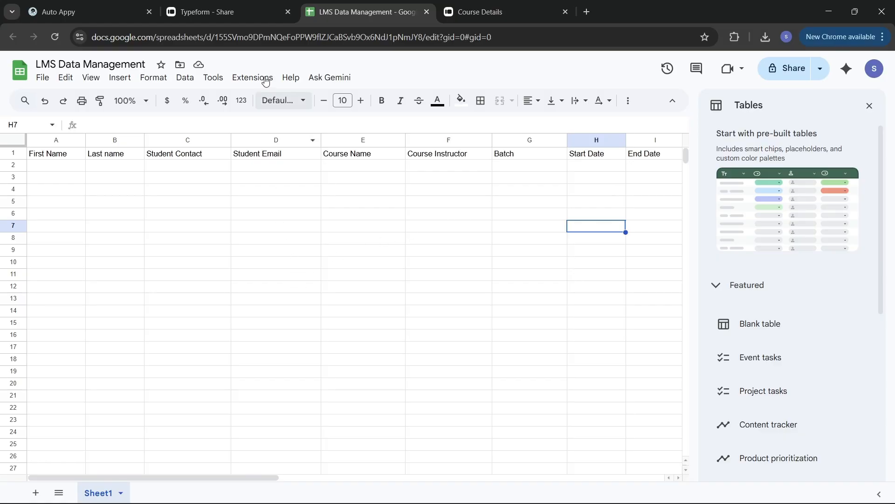
Copy the spreadsheet ID from the LMS Data Management web address, then return to Auto Appy.
left_click(228, 19)
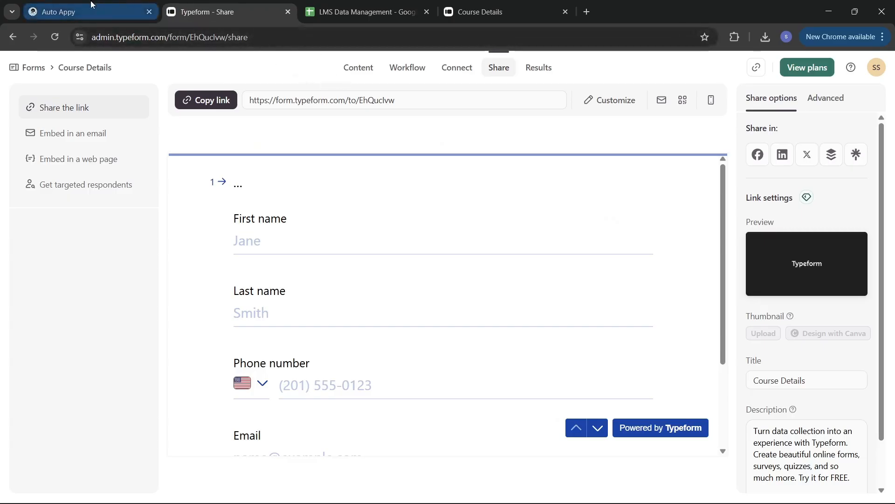
left_click(86, 14)
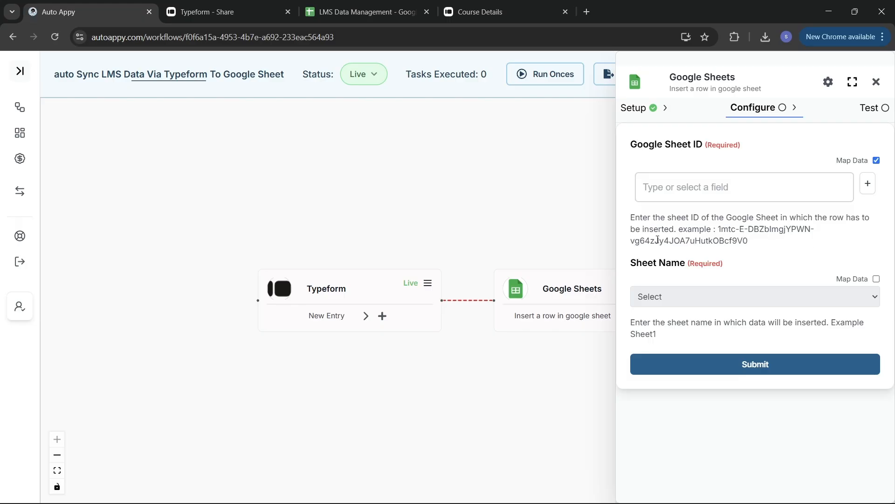
left_click(368, 6)
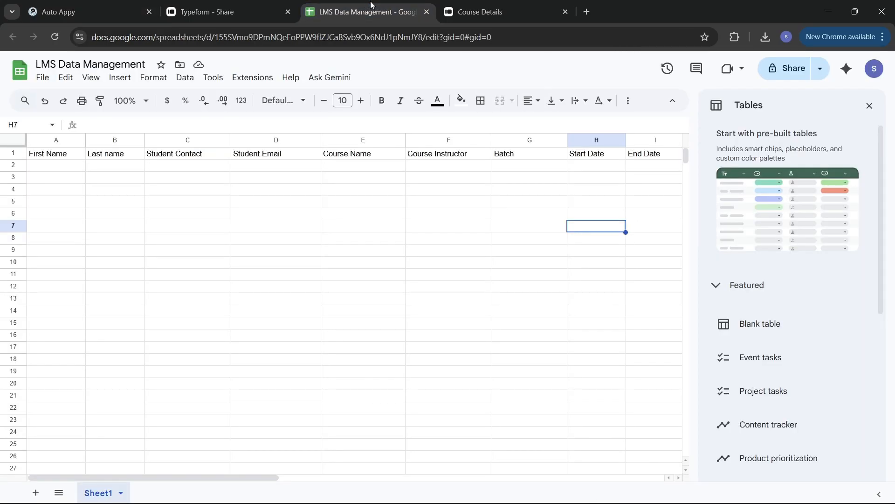
left_click(210, 37)
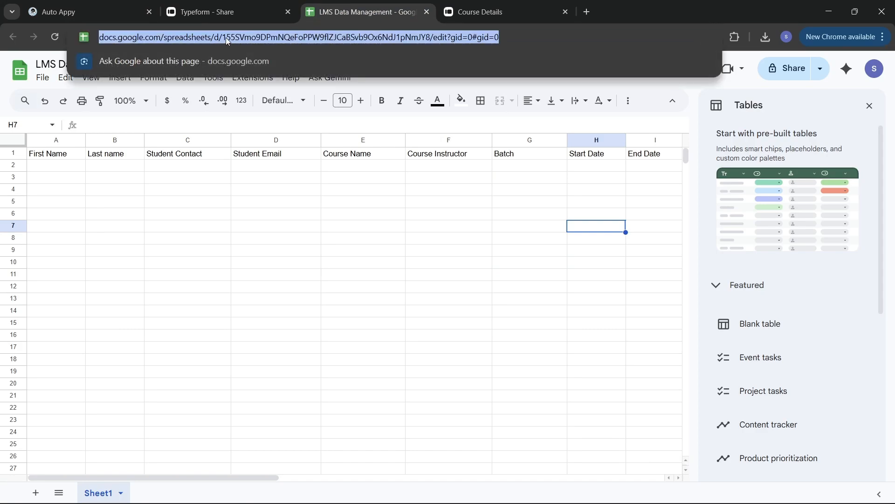
left_click(226, 38)
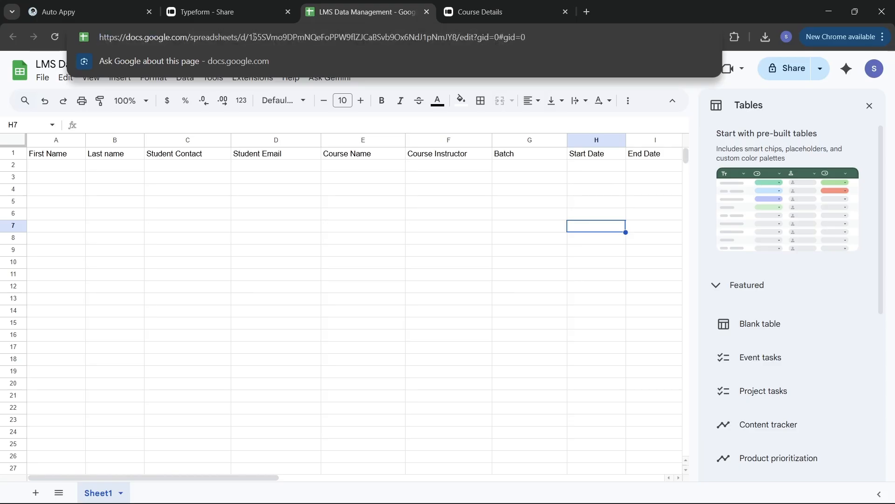
left_click_drag(250, 37, 458, 39)
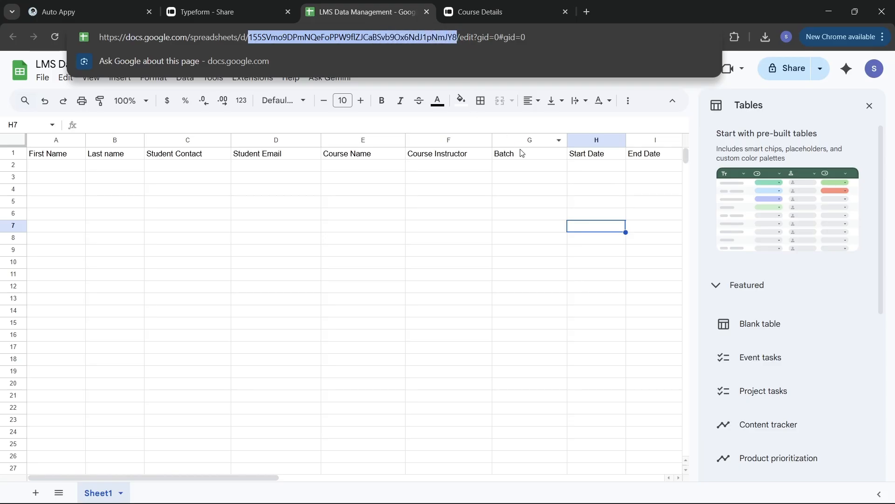
left_click(60, 12)
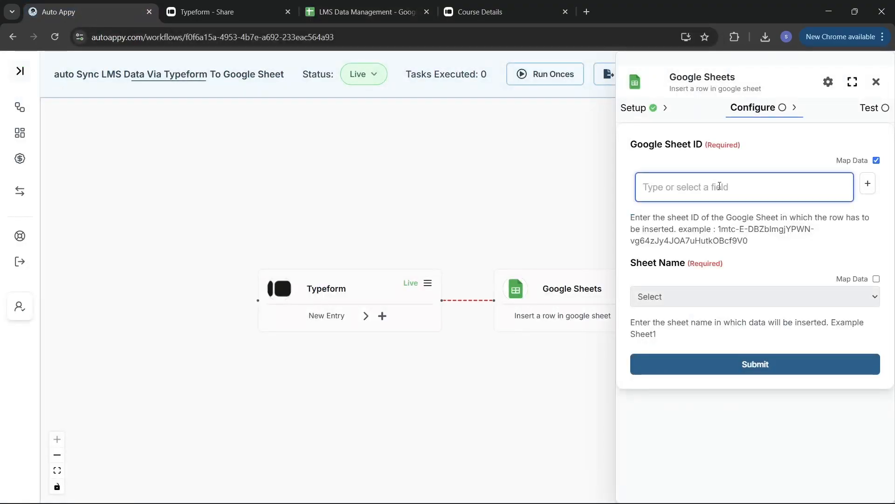
Paste the spreadsheet ID into Google Sheet ID and select Sheet1 as the sheet.
key("ctrl+v")
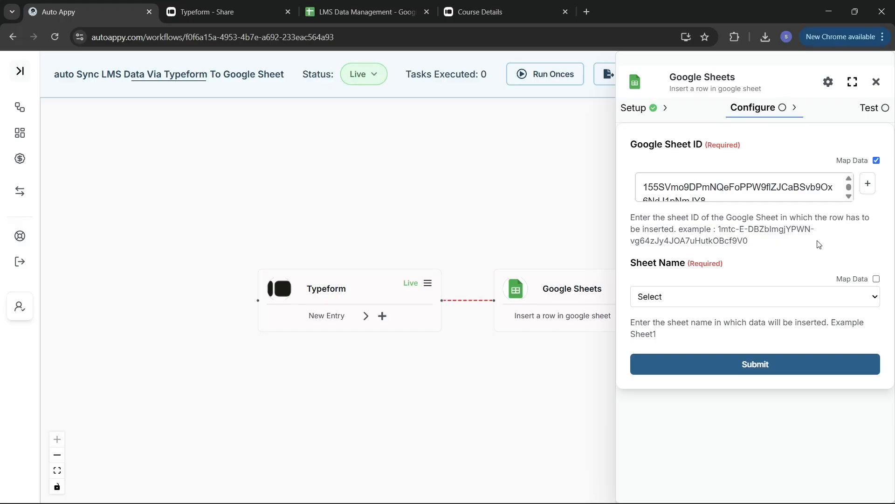
left_click(813, 296)
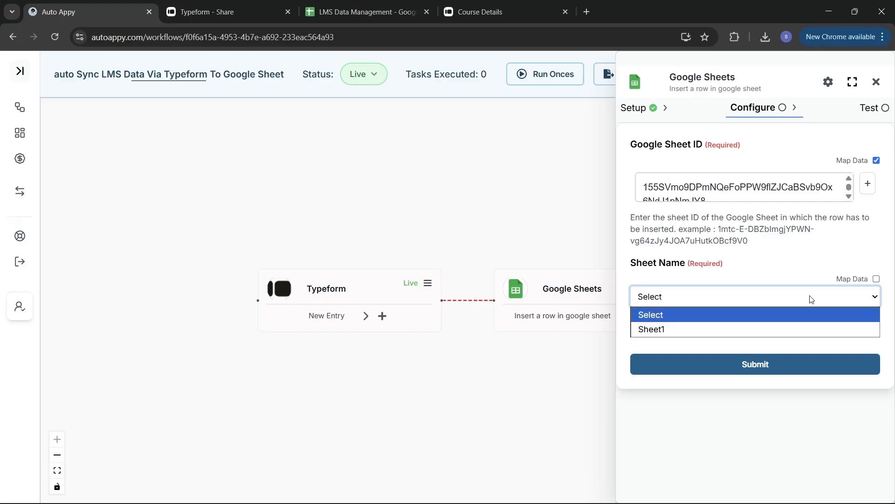
left_click(709, 329)
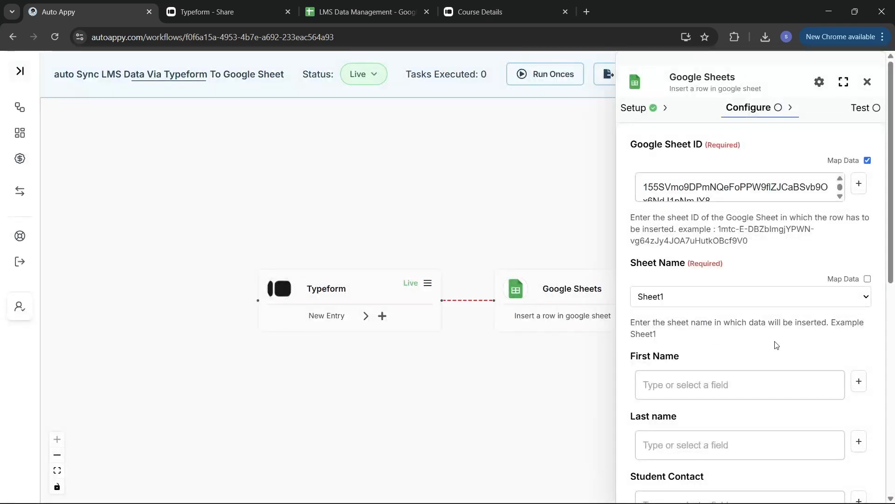
scroll(776, 345, "down", 8)
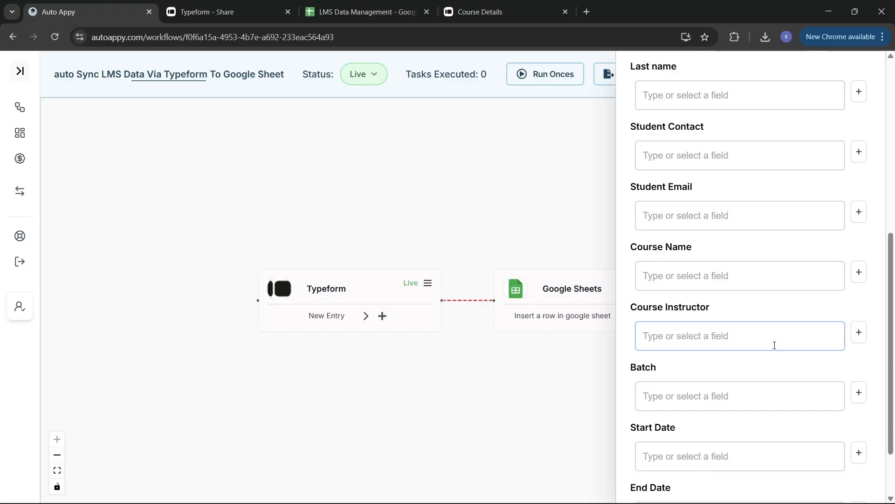
scroll(774, 345, "down", 1)
scroll(774, 345, "up", 8)
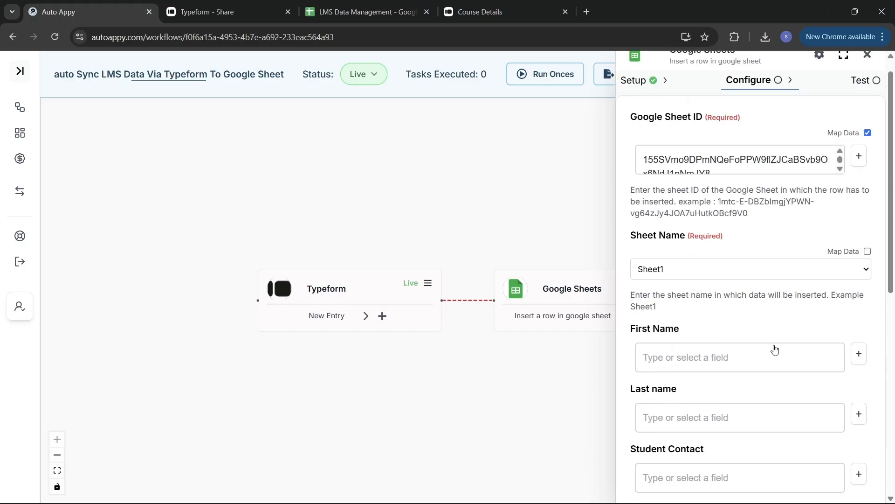
scroll(774, 348, "down", 2)
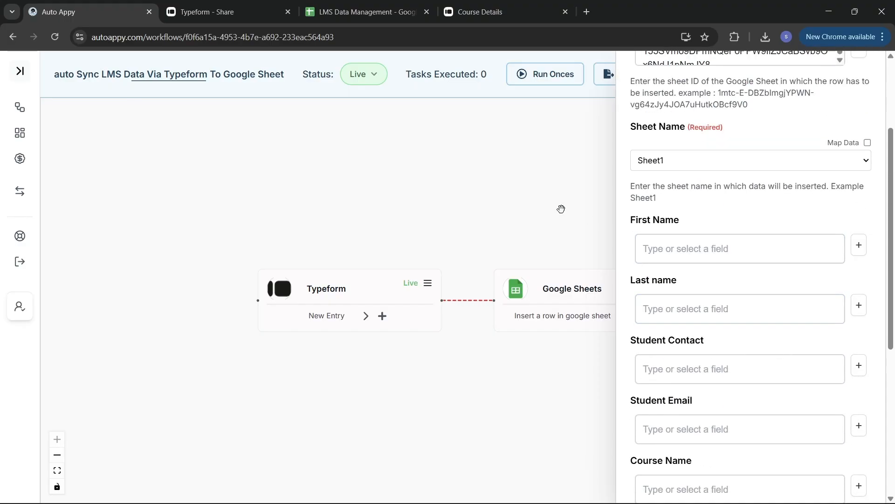
Map First Name to the Typeform answers.0 Demo answer.
left_click(859, 244)
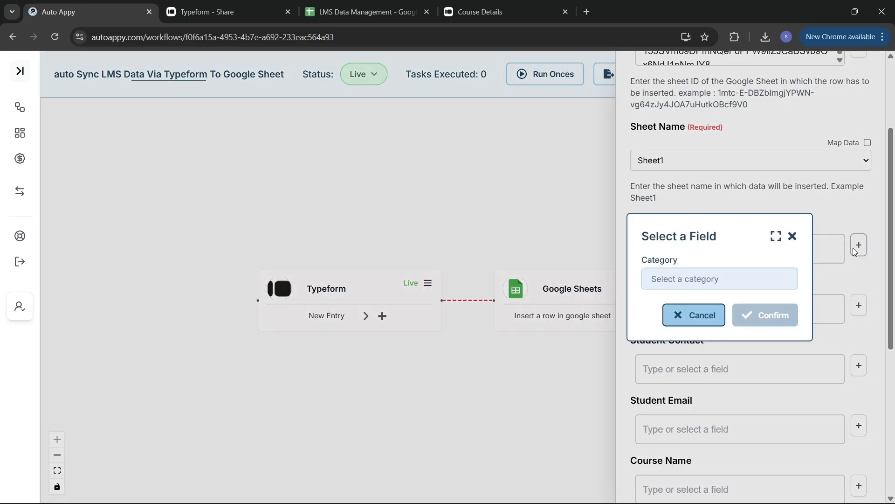
left_click(759, 286)
left_click(742, 301)
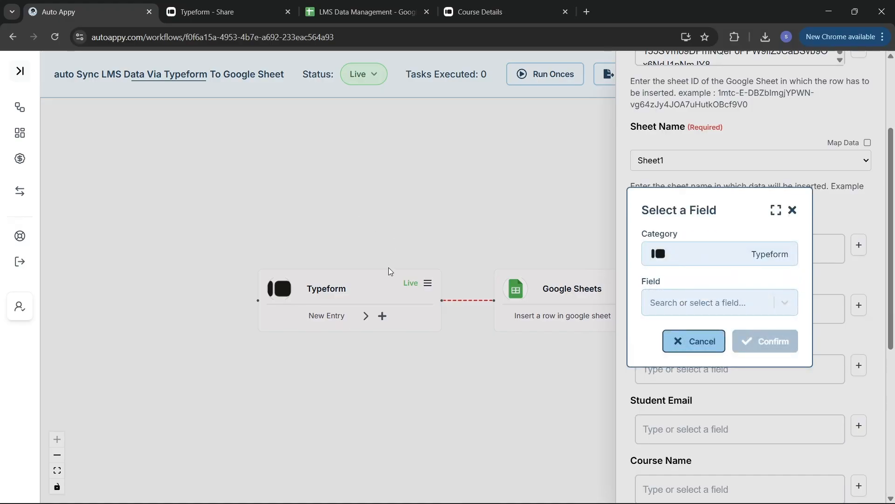
left_click(724, 303)
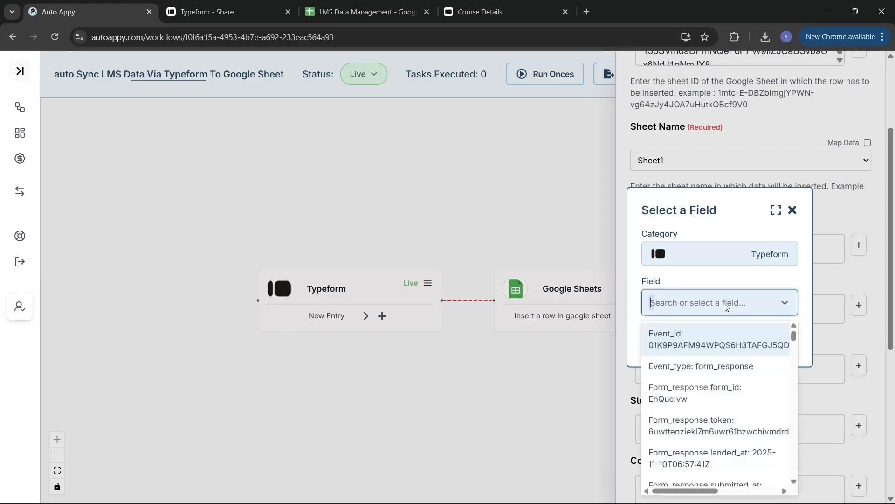
type("Demo")
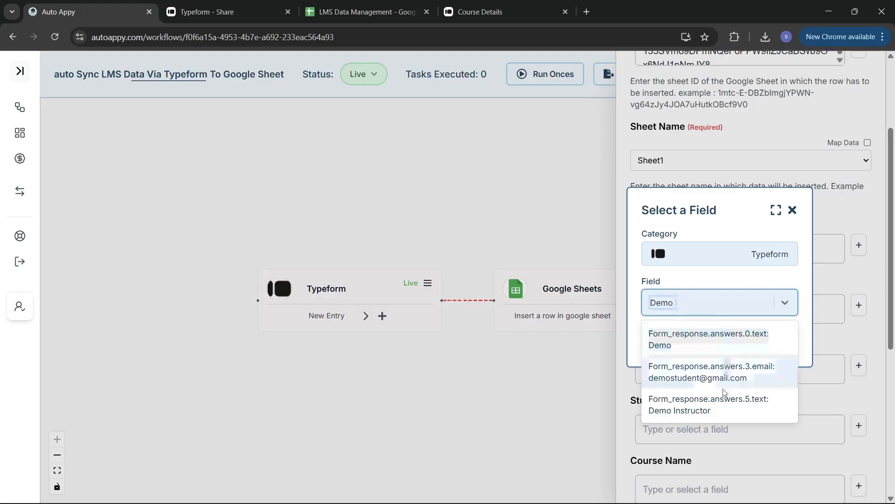
left_click(731, 337)
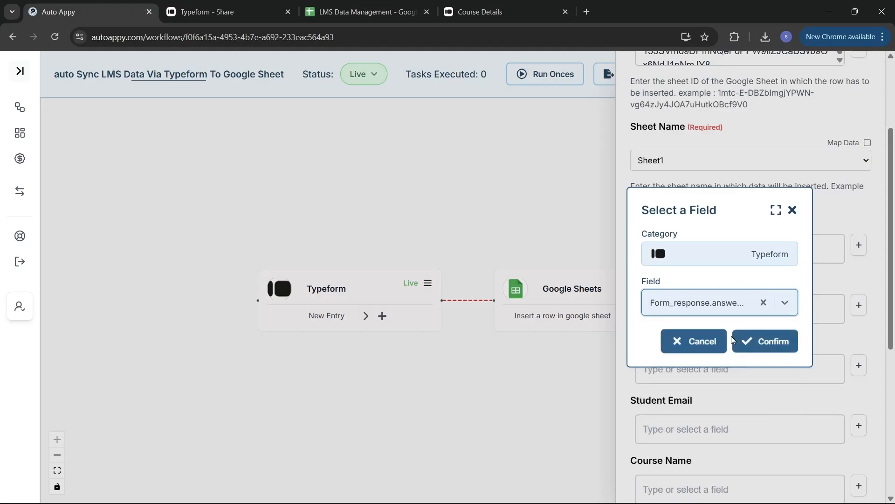
left_click(760, 340)
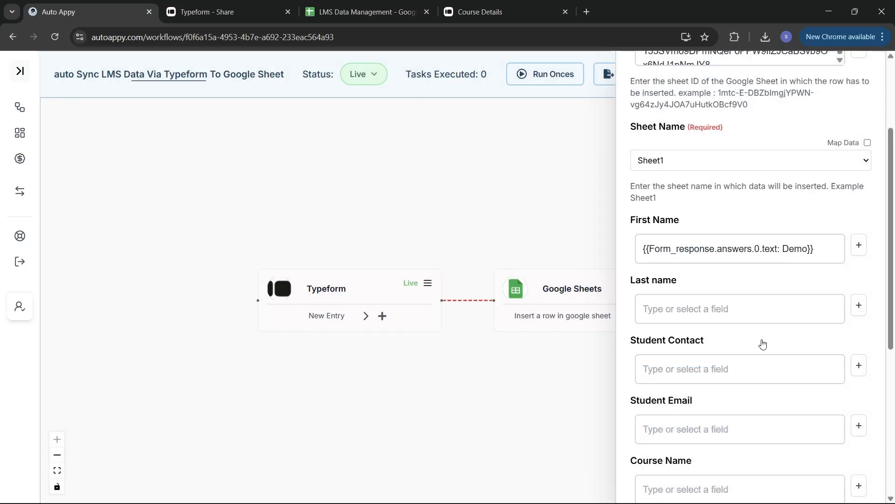
Map Last name to the Typeform answers.1 Student answer.
left_click(862, 307)
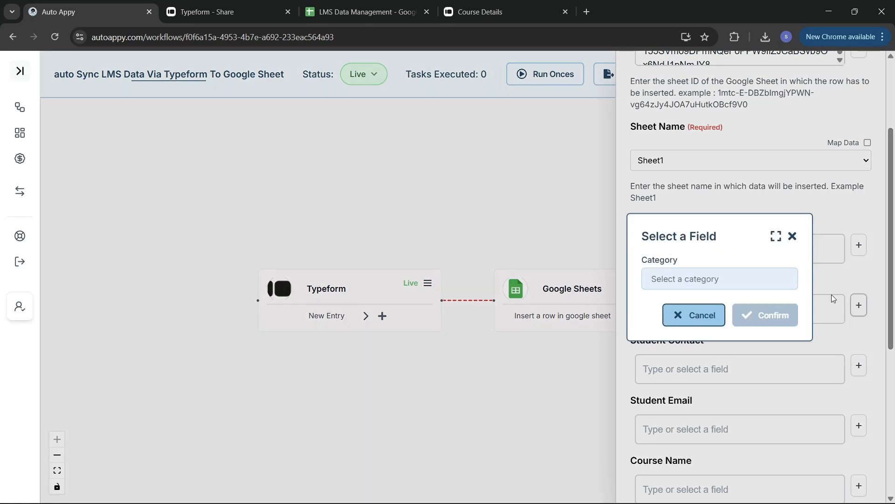
left_click(754, 276)
left_click(695, 308)
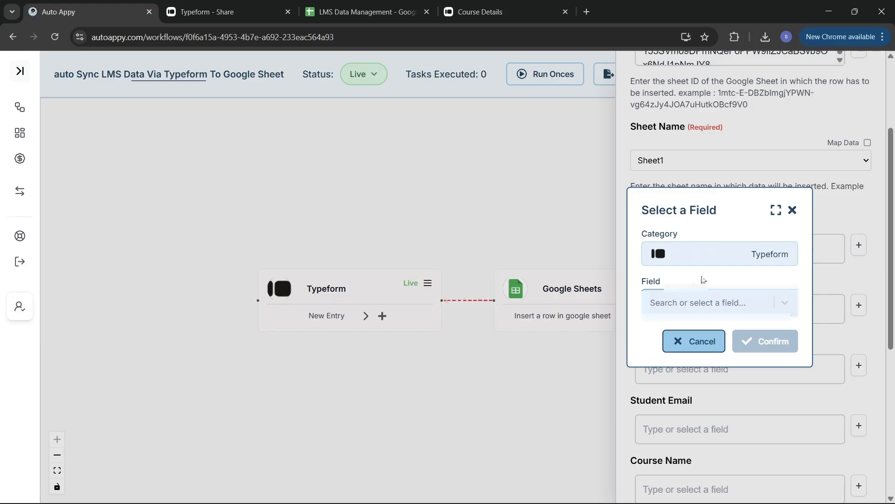
left_click(725, 306)
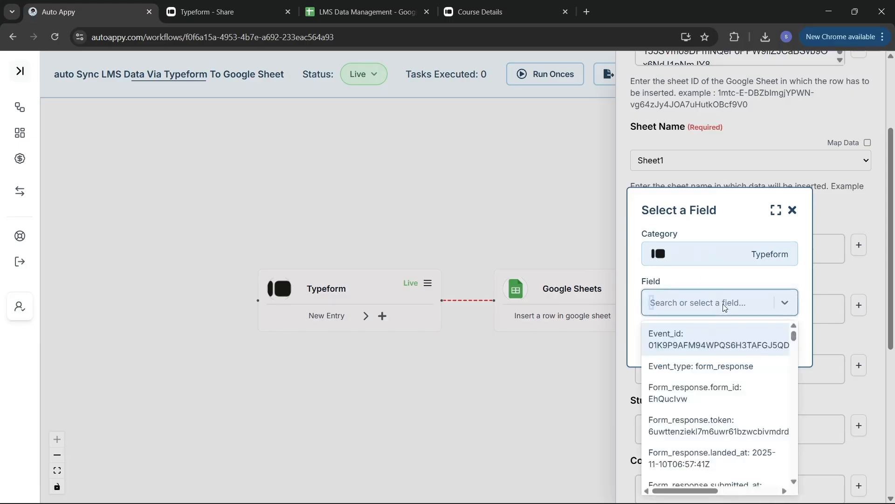
type("Stu")
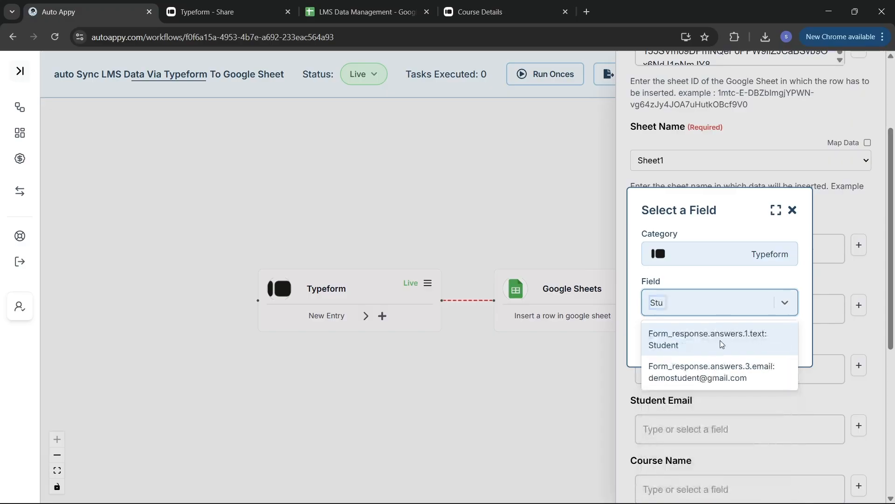
left_click(721, 344)
left_click(758, 340)
Map Student Contact to the Typeform phone number answer.
scroll(765, 330, "down", 1)
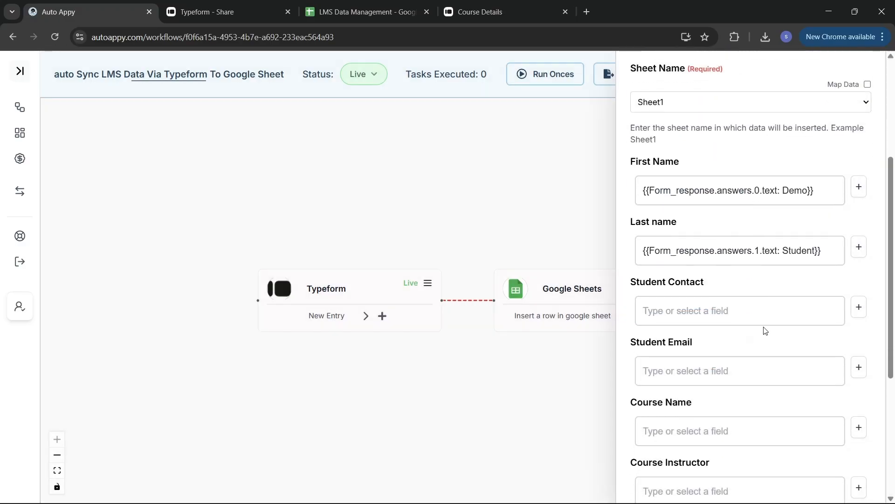
left_click(858, 308)
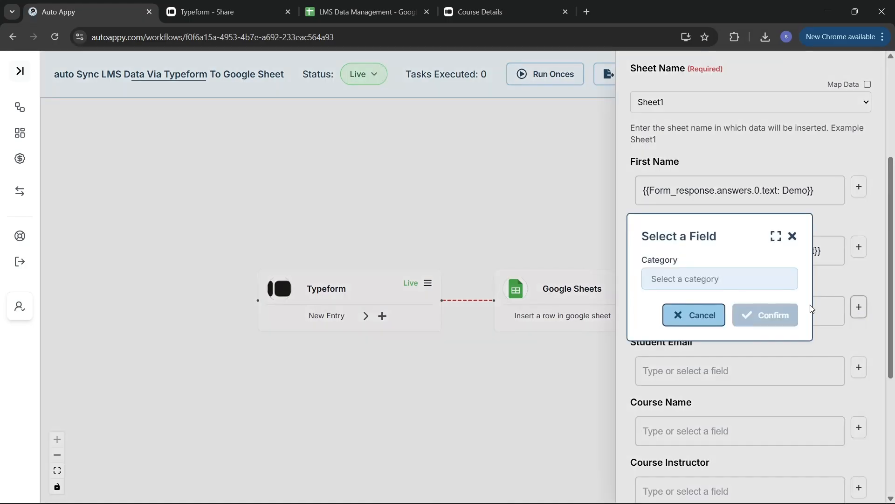
left_click(662, 279)
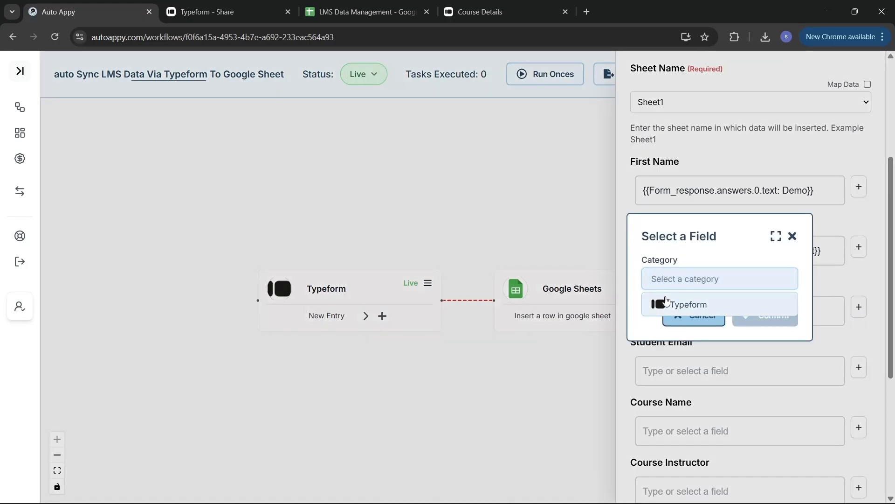
left_click(659, 303)
left_click(691, 306)
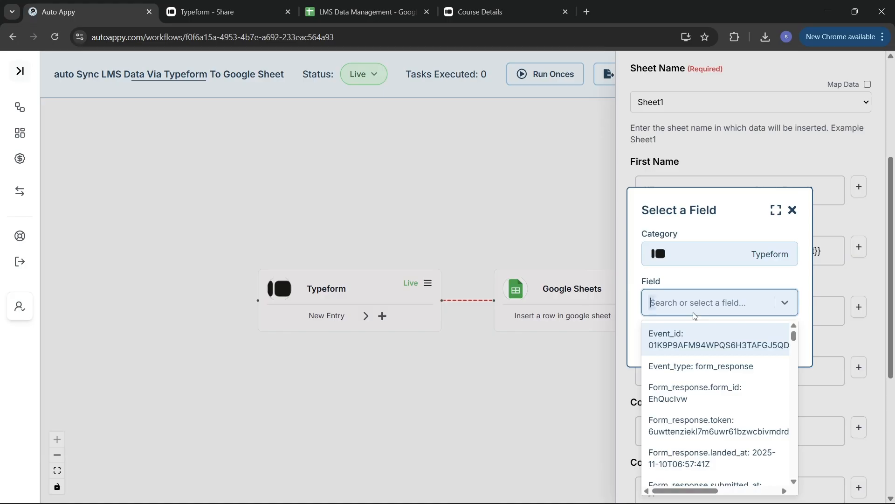
type("pho")
left_click(697, 334)
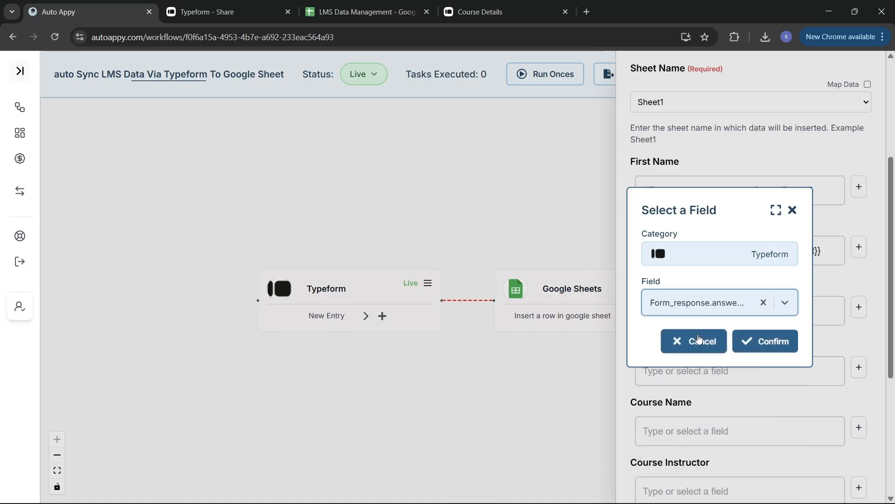
left_click(773, 341)
Map Student Email to the Typeform answers.3 email answer.
scroll(769, 361, "down", 3)
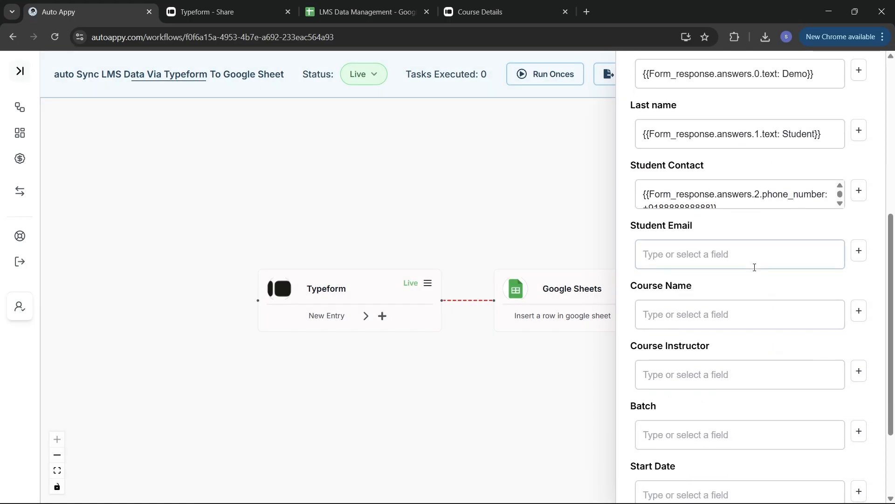
left_click(859, 252)
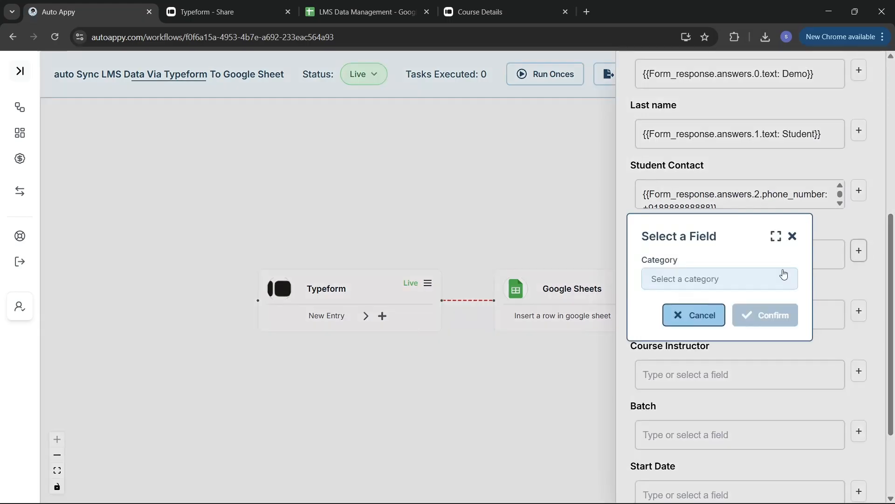
left_click(756, 277)
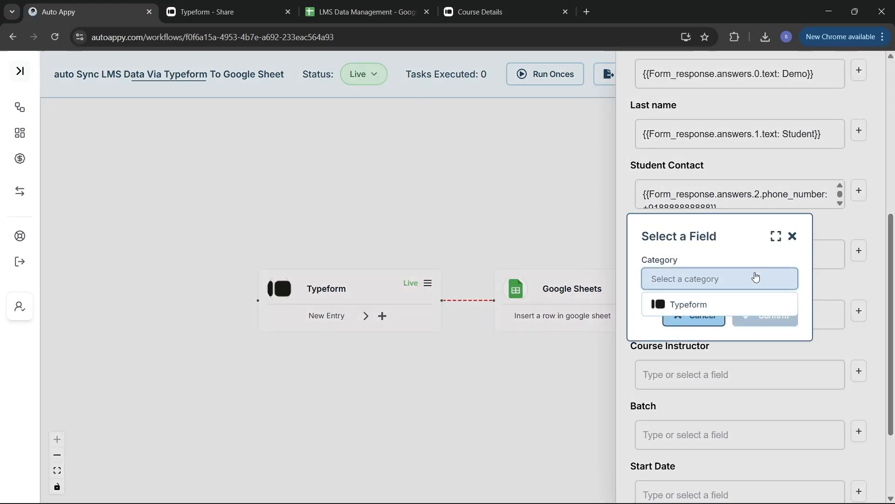
left_click(743, 304)
left_click(743, 302)
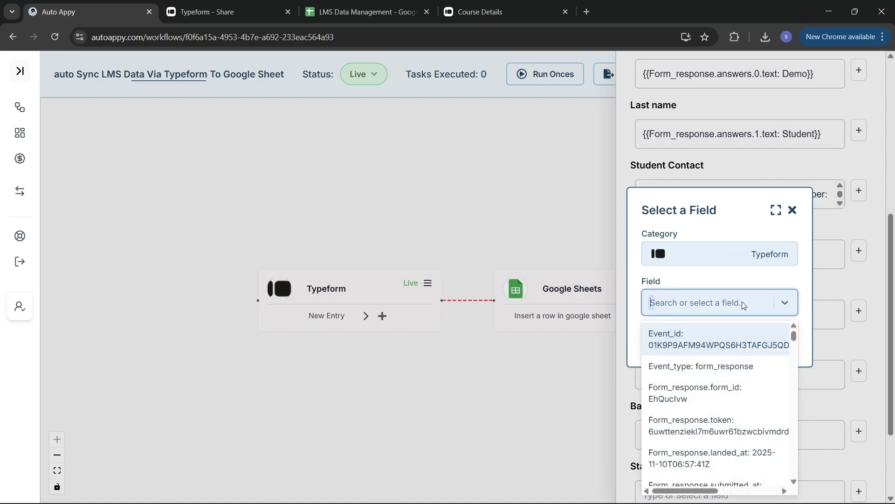
type("ss")
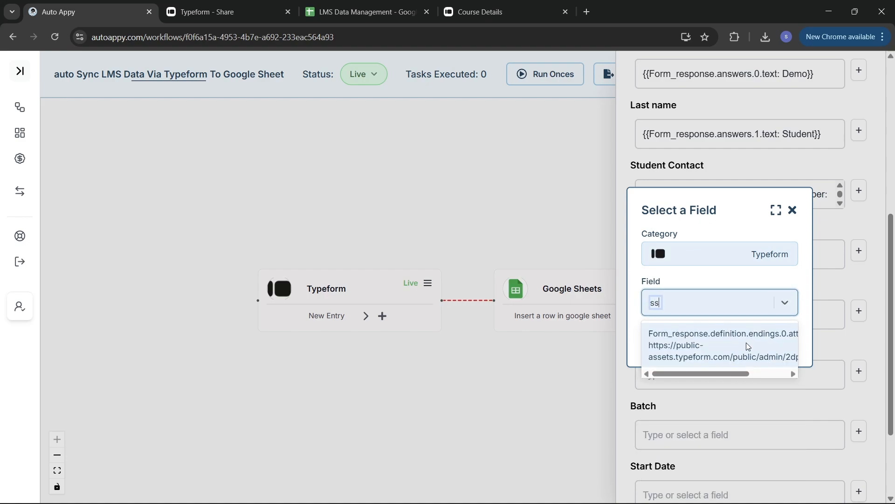
key("BackSpace")
key("BackSpace")
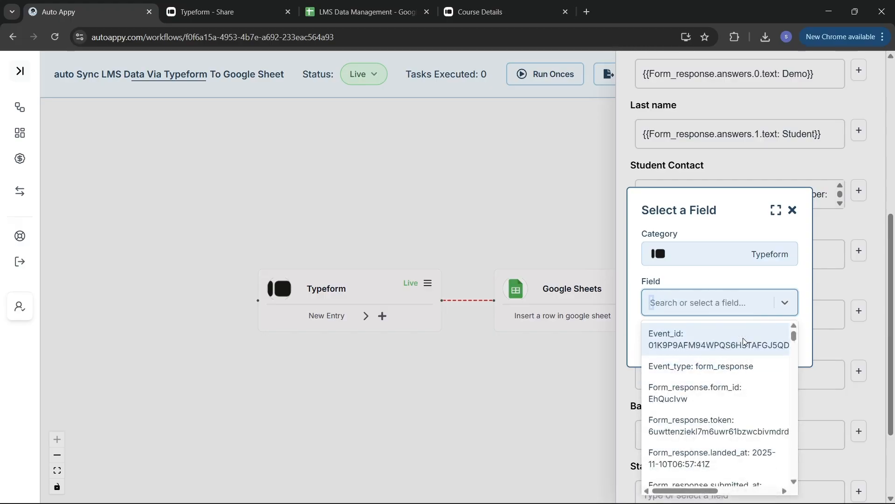
type("demo")
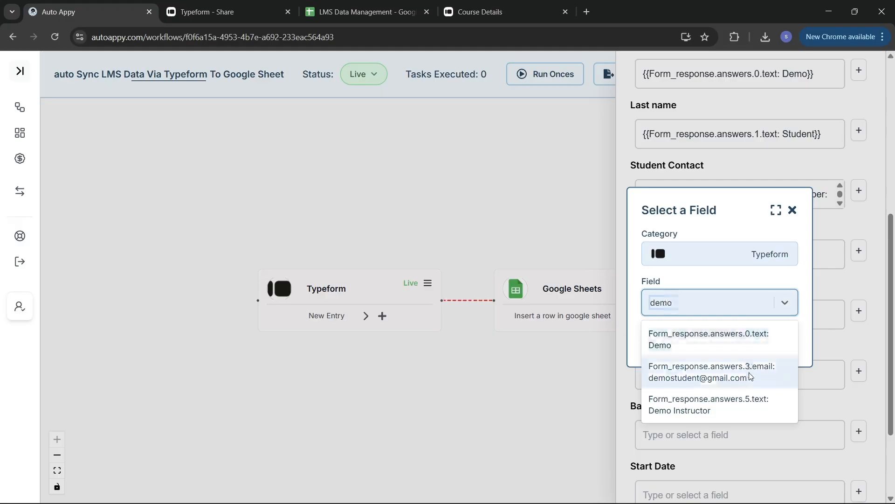
left_click(748, 378)
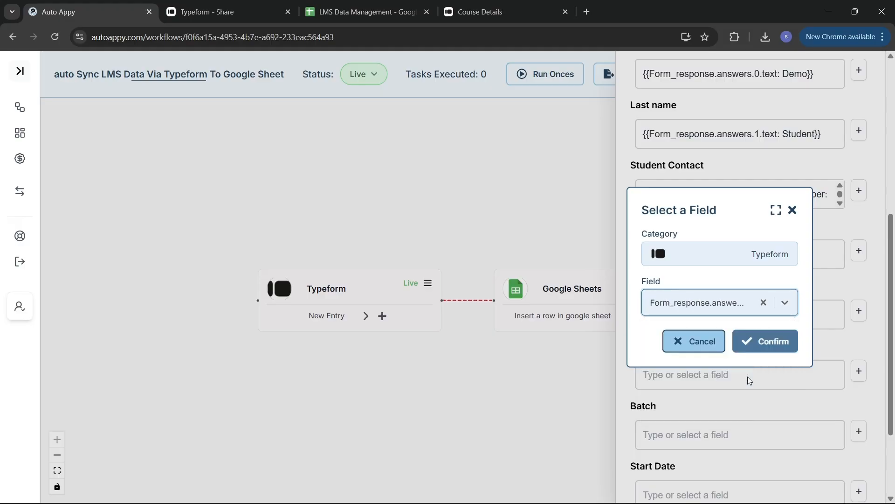
left_click(772, 341)
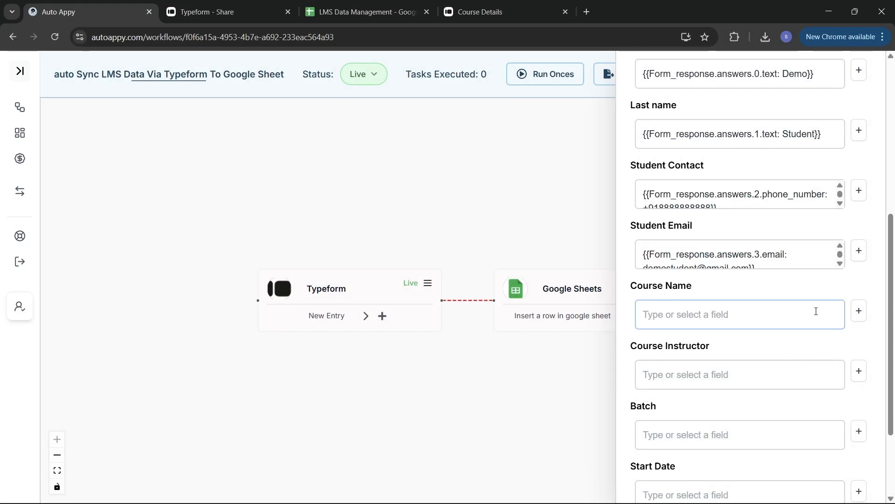
Map Course Name to the Typeform Agentic AI With Auto Appy answer.
left_click(858, 312)
left_click(668, 278)
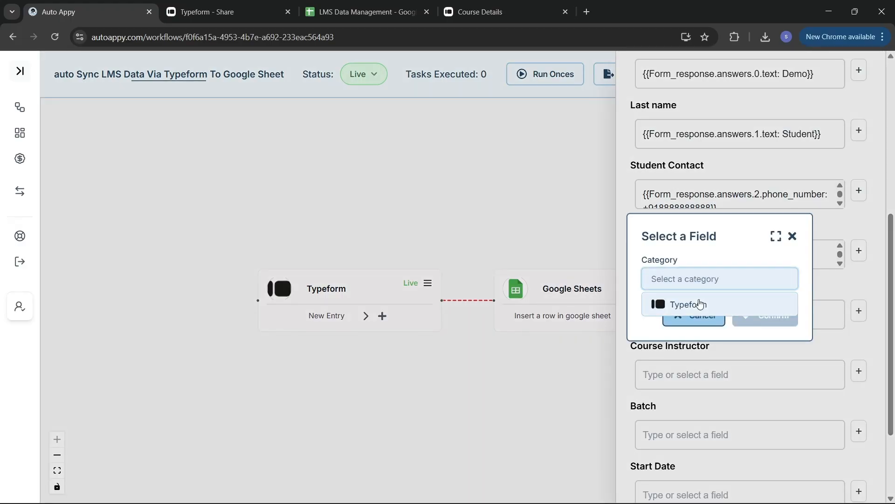
left_click(700, 303)
left_click(699, 302)
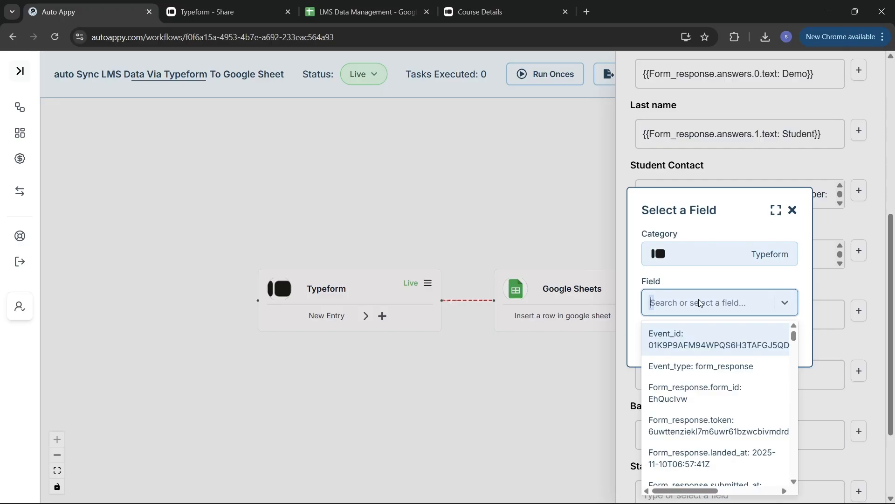
type("Age")
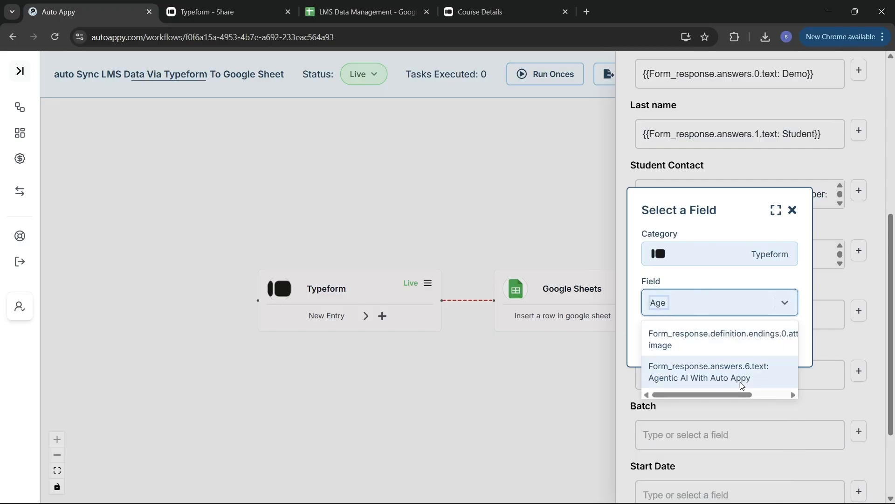
left_click(749, 378)
left_click(770, 340)
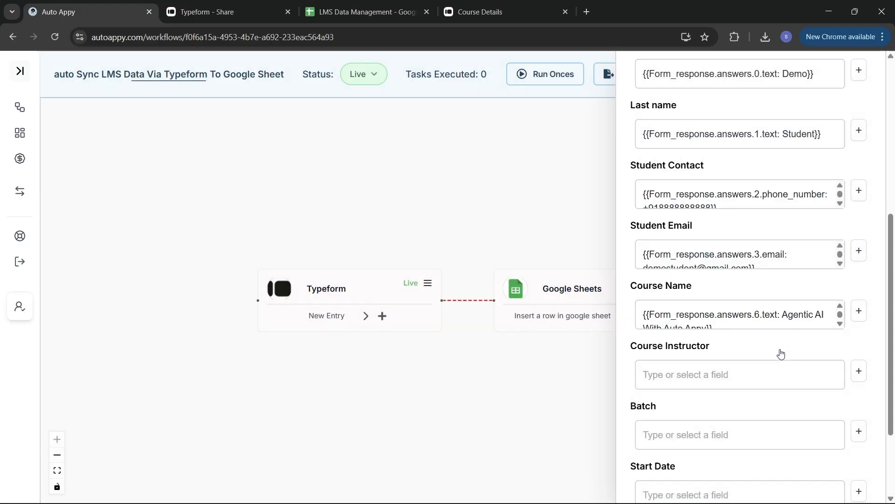
Map Course Instructor to the Typeform answers.5 Demo Instructor answer.
scroll(716, 244, "down", 3)
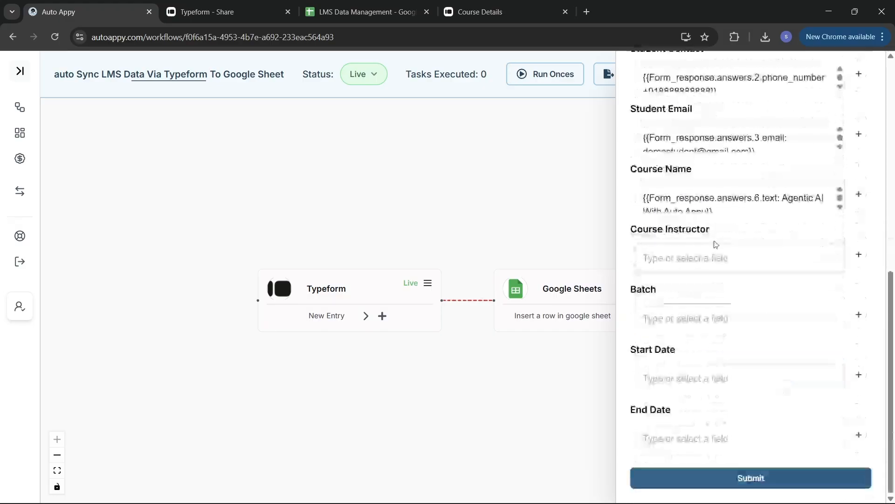
left_click(860, 258)
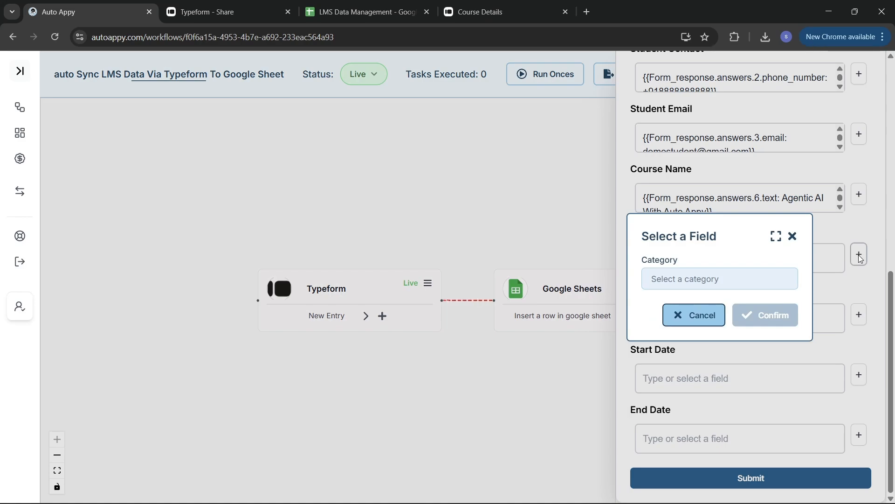
left_click(725, 286)
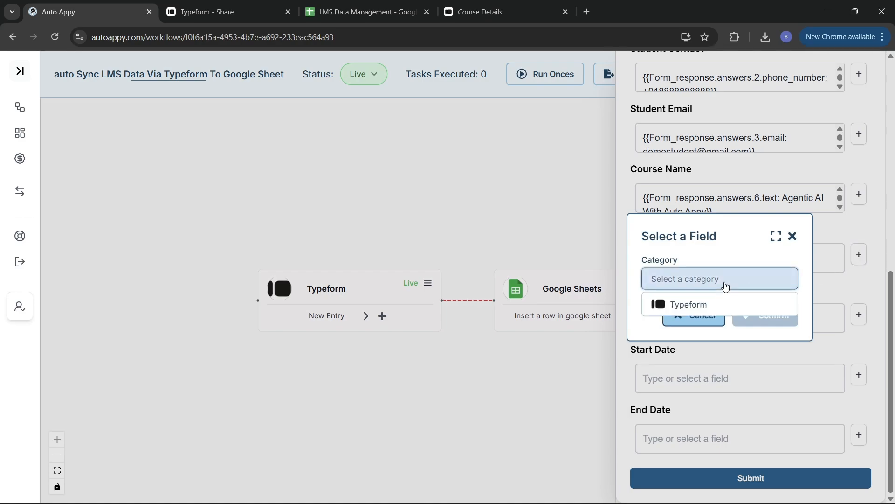
left_click(716, 304)
left_click(710, 308)
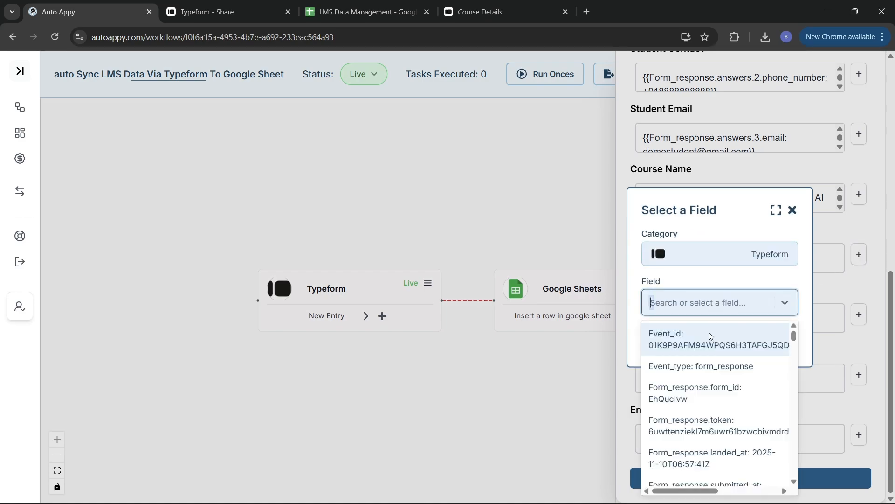
type("Dem")
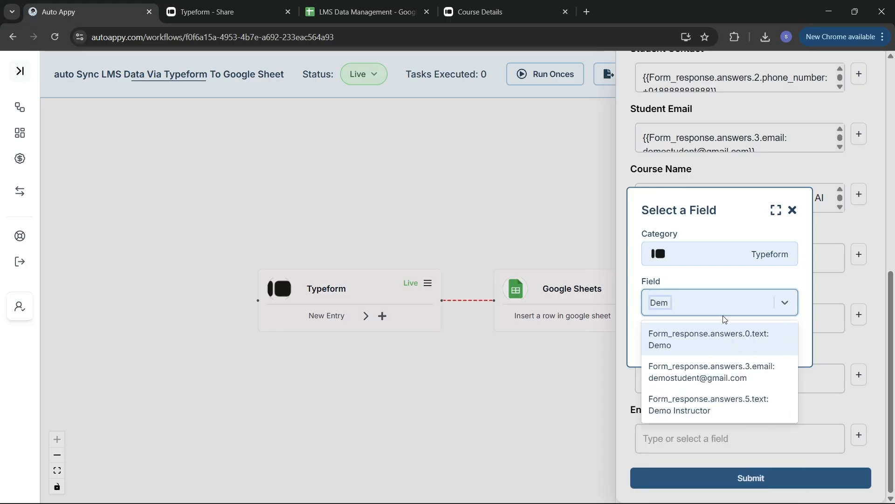
left_click(737, 396)
left_click(762, 351)
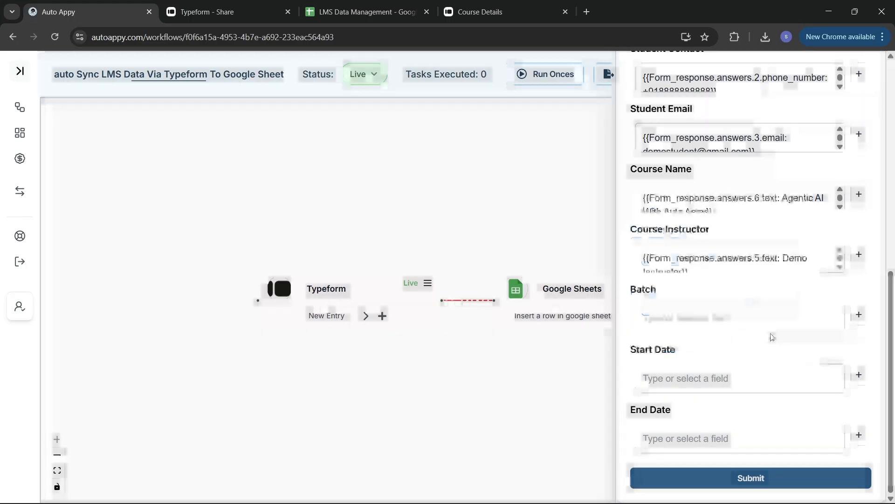
Map Batch to the Typeform answers.4 Weekend Batch answer.
left_click(859, 315)
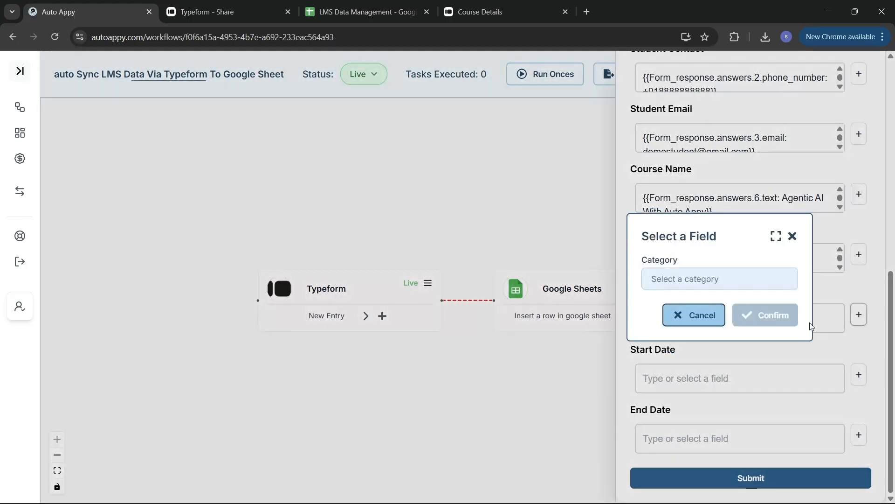
left_click(707, 279)
left_click(709, 304)
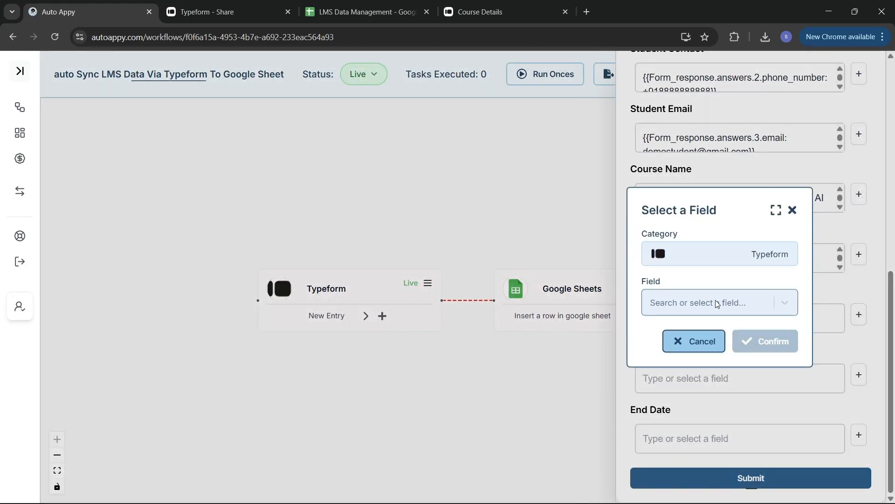
left_click(714, 302)
type("Wee")
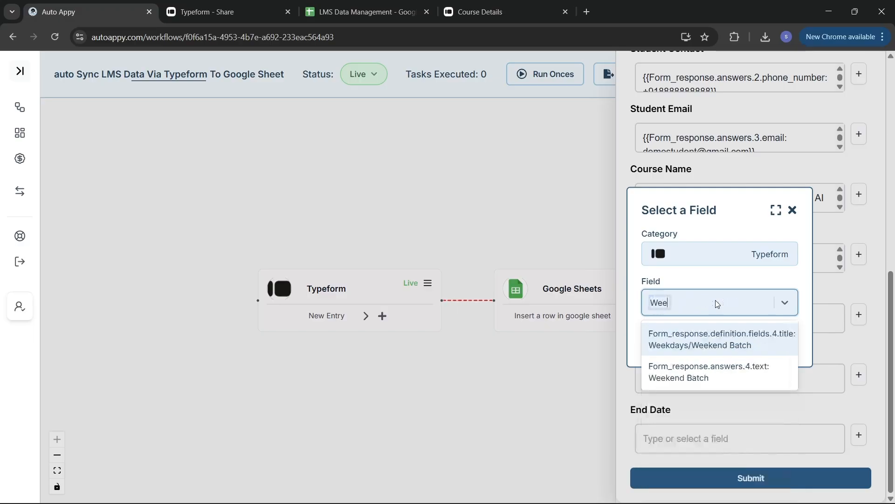
left_click(676, 374)
left_click(766, 340)
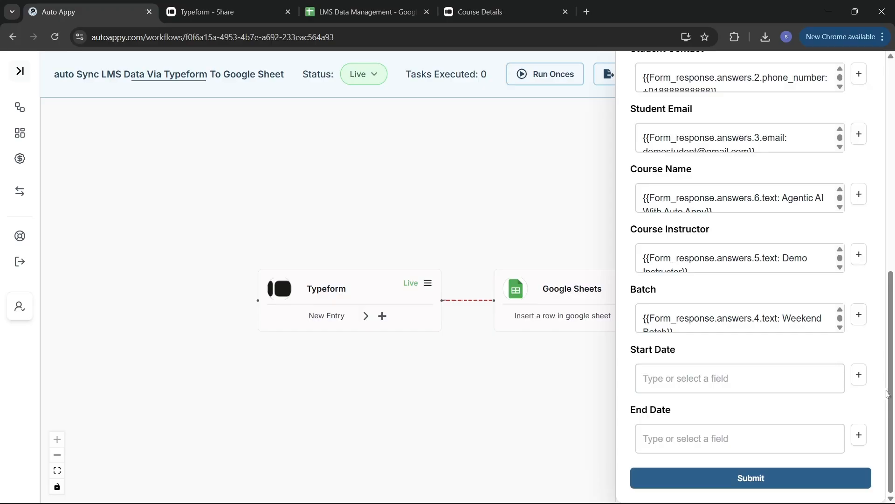
Map Start Date to the Typeform 10th November answer (answers.7).
left_click(862, 380)
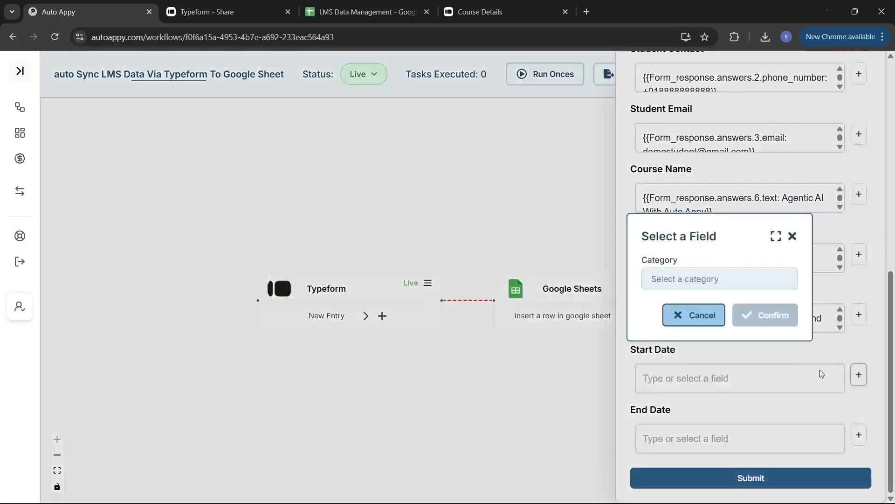
left_click(727, 282)
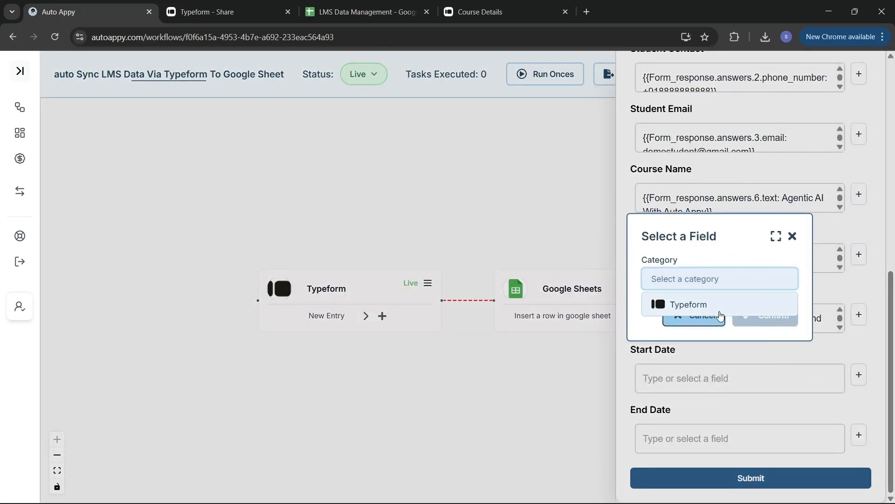
left_click(720, 313)
left_click(721, 311)
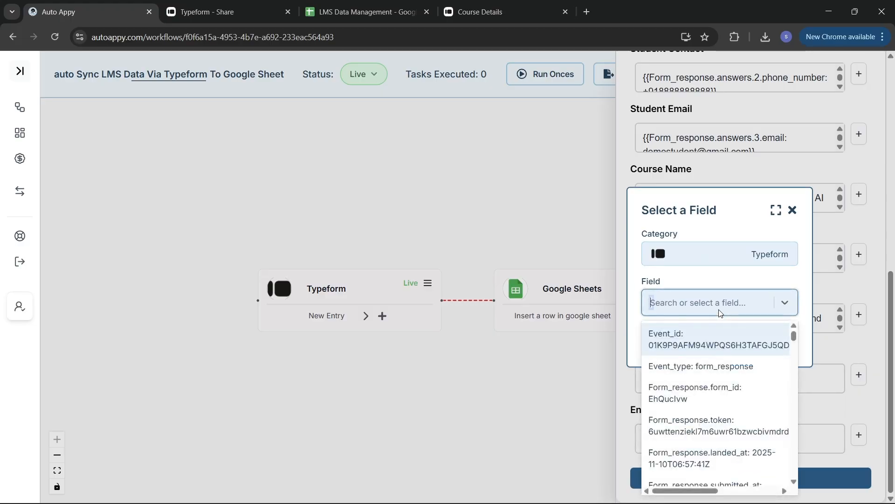
type("10")
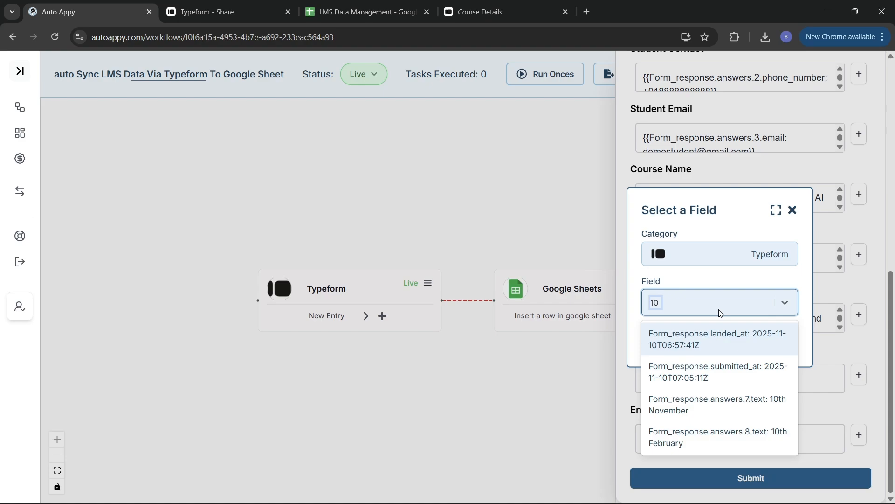
type("th")
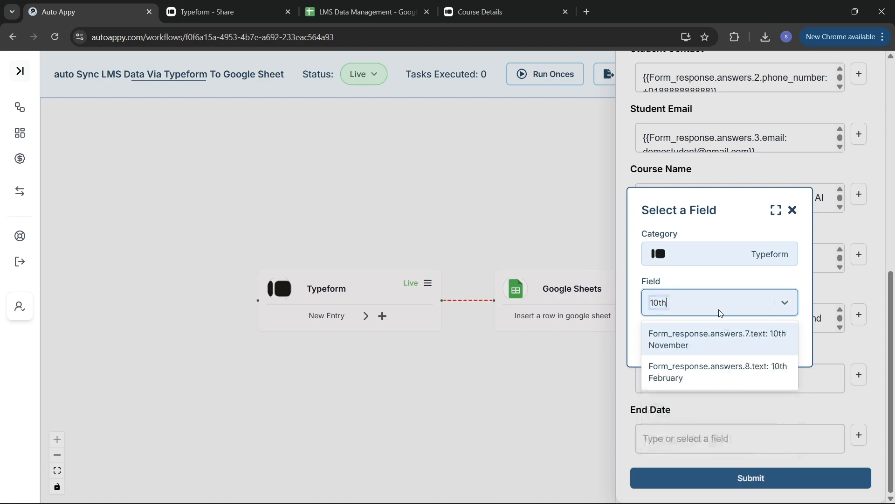
left_click(717, 335)
left_click(767, 340)
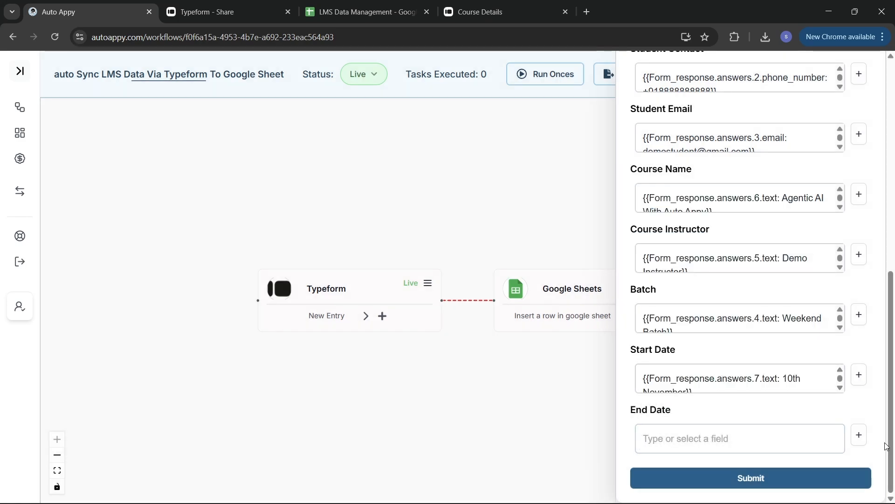
Map End Date to the Typeform 10th February answer (answers.8).
left_click(859, 435)
left_click(736, 279)
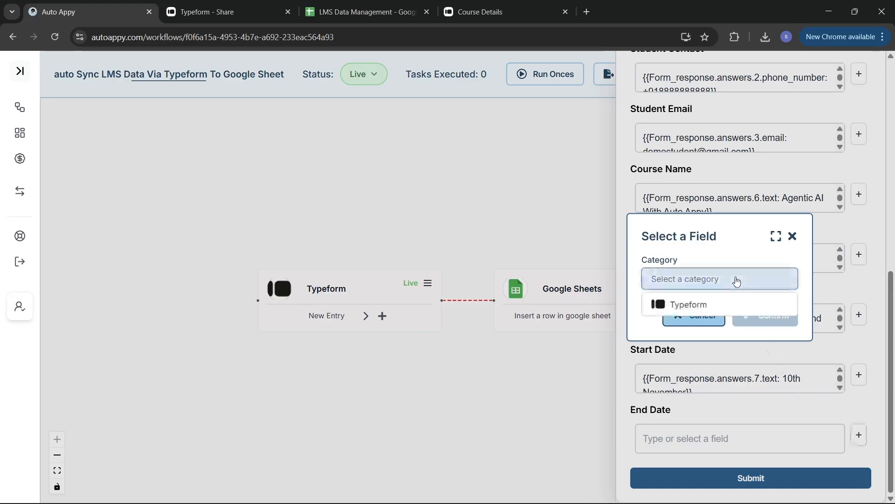
left_click(733, 306)
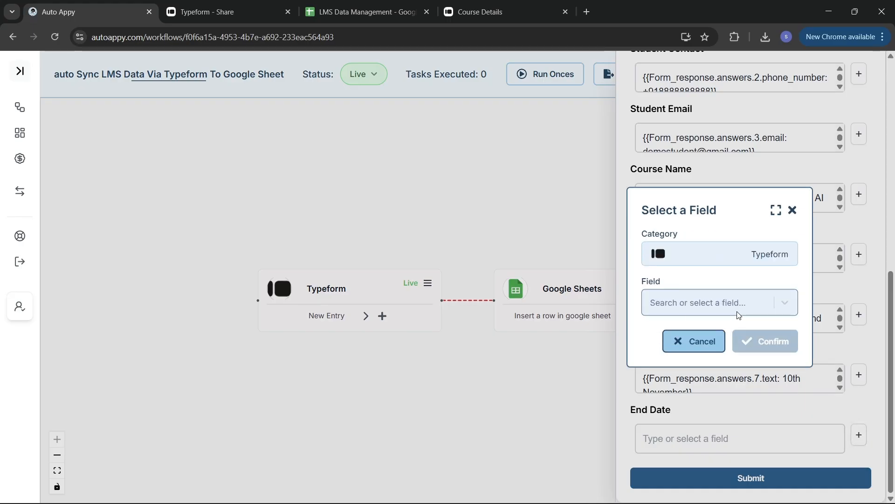
left_click(737, 312)
type("1")
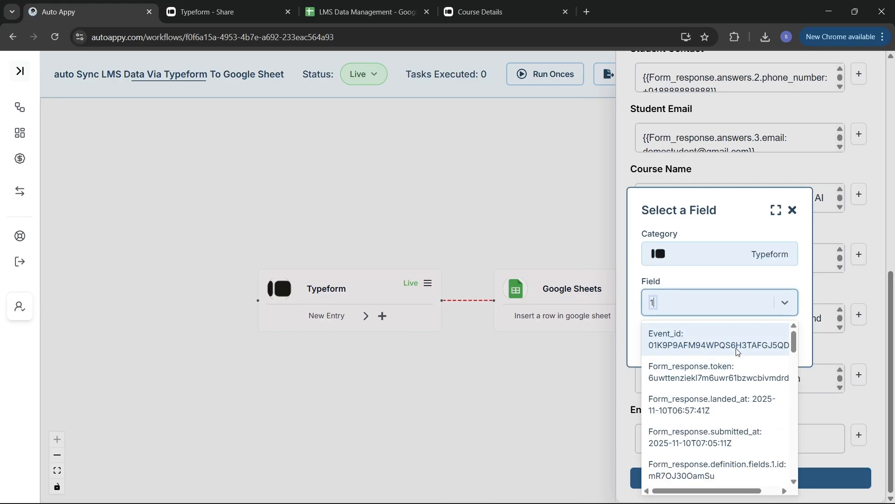
type("0th")
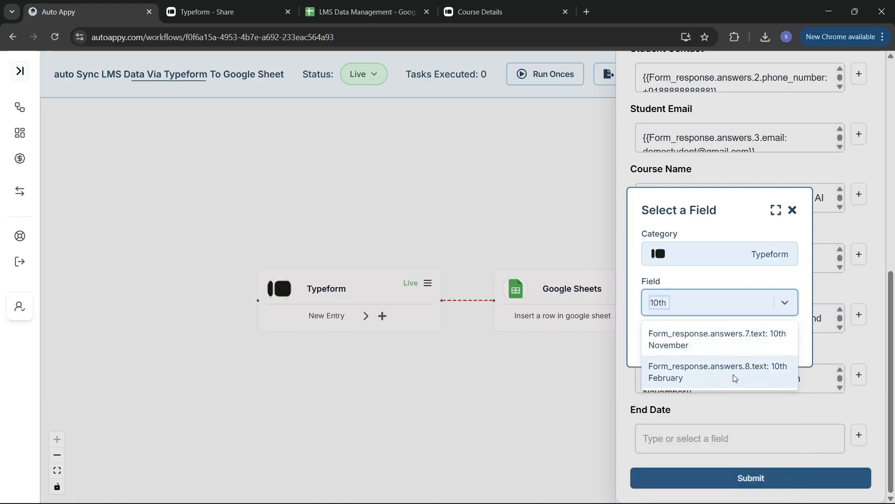
left_click(735, 378)
left_click(783, 340)
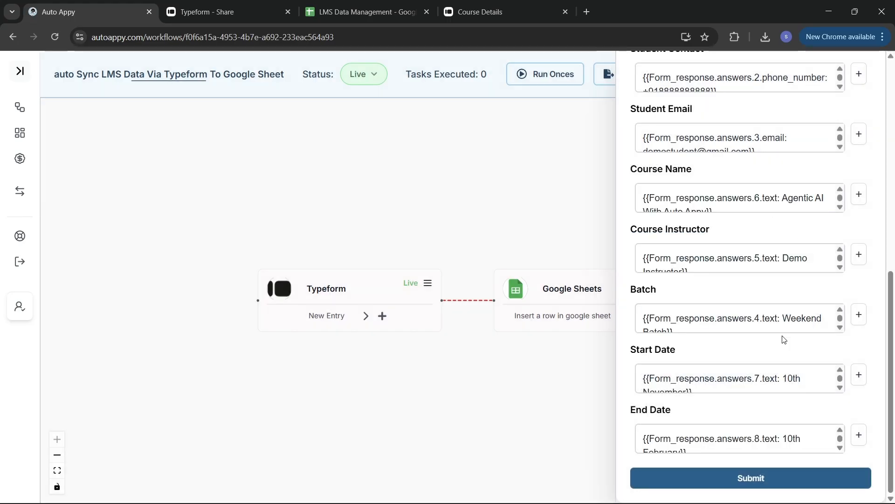
Review every sheet column mapping and submit the Google Sheets step settings.
scroll(784, 340, "up", 3)
scroll(784, 340, "up", 5)
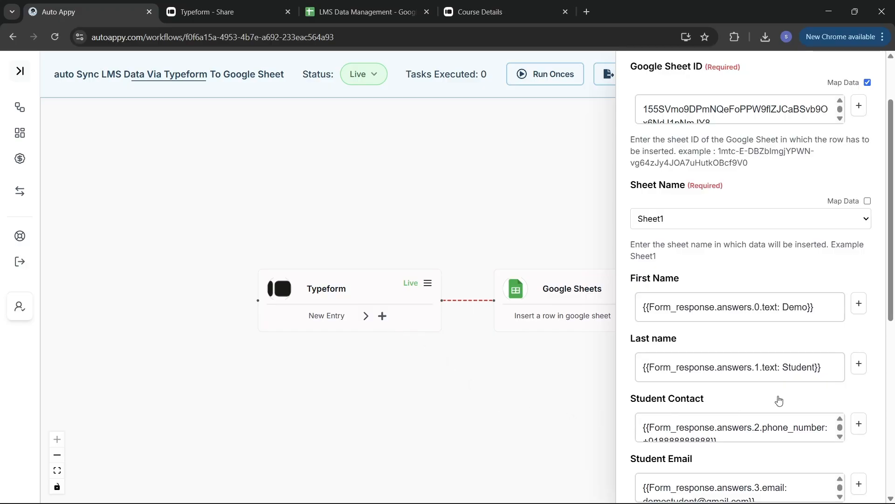
scroll(779, 400, "down", 4)
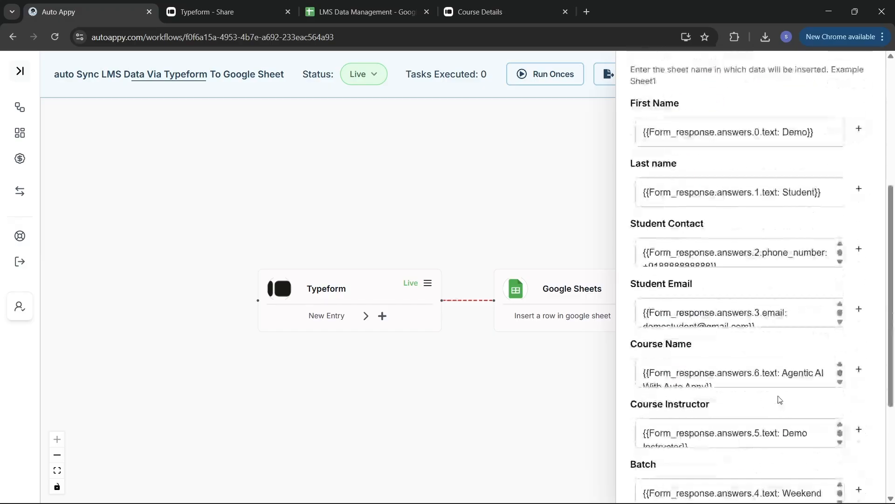
scroll(779, 400, "down", 3)
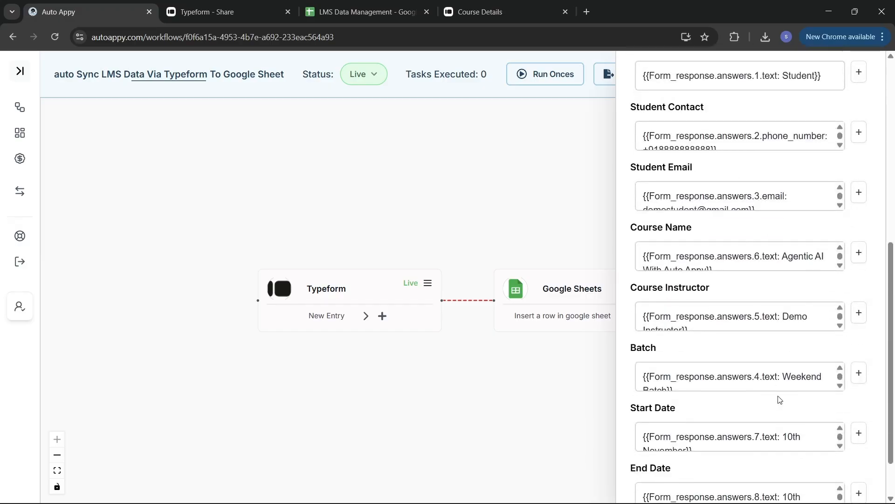
scroll(779, 400, "down", 2)
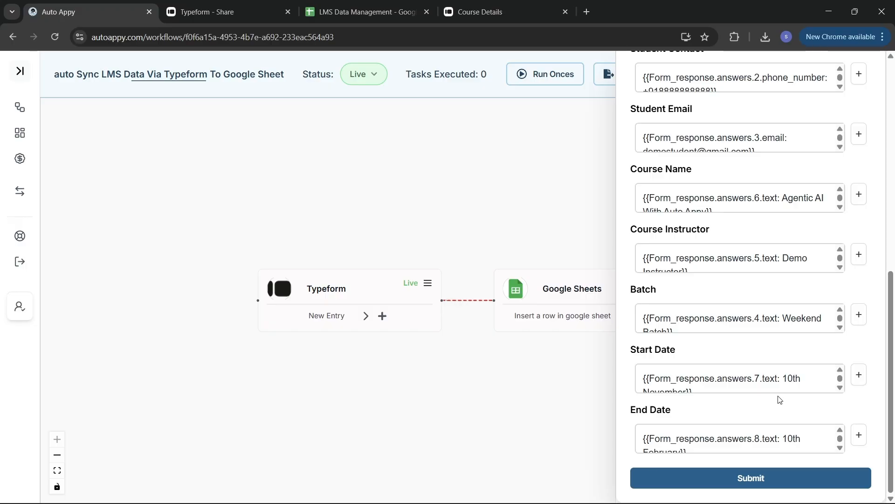
left_click(729, 480)
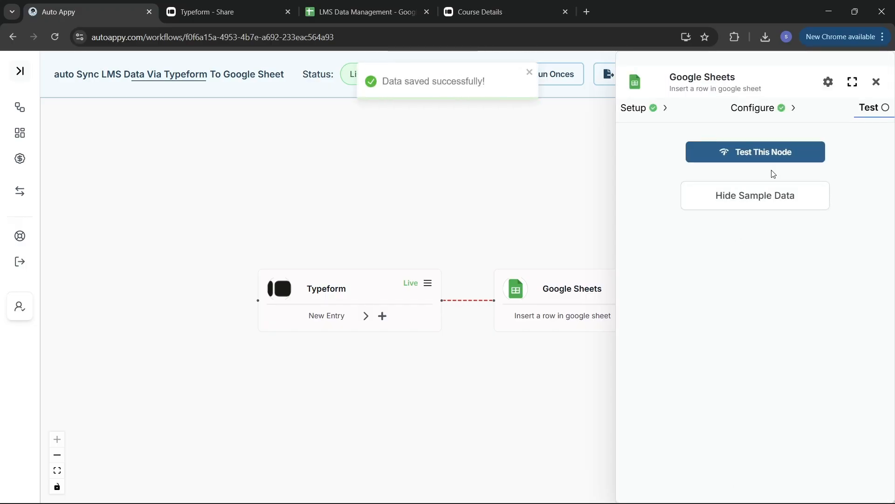
Test the Google Sheets step, confirm 'Row inserted successfully', and view row 2 in LMS Data Management.
left_click(775, 150)
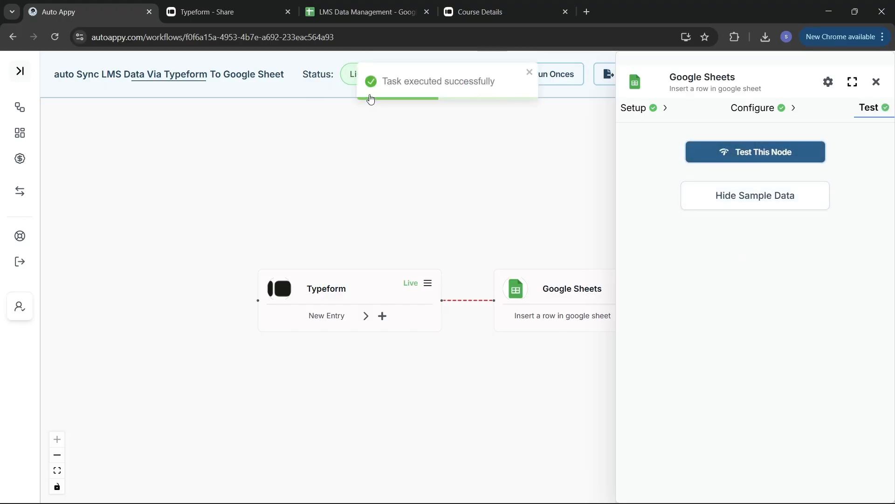
left_click(753, 206)
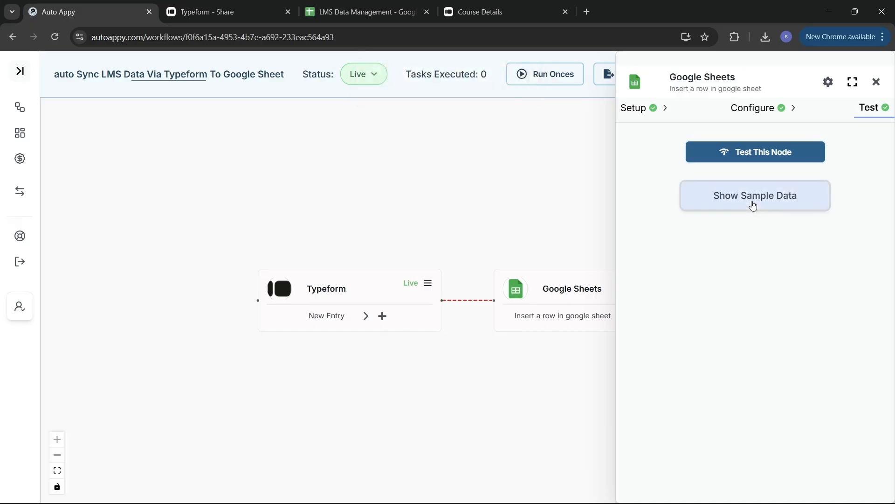
left_click(753, 205)
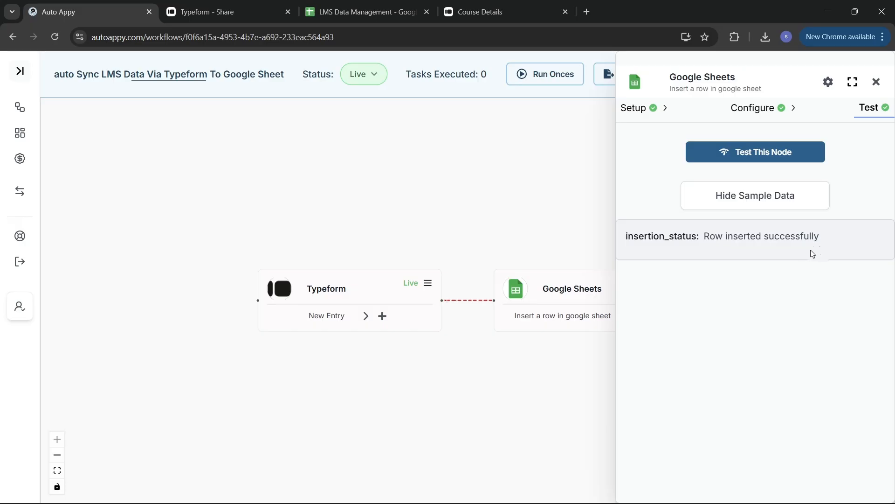
left_click(368, 11)
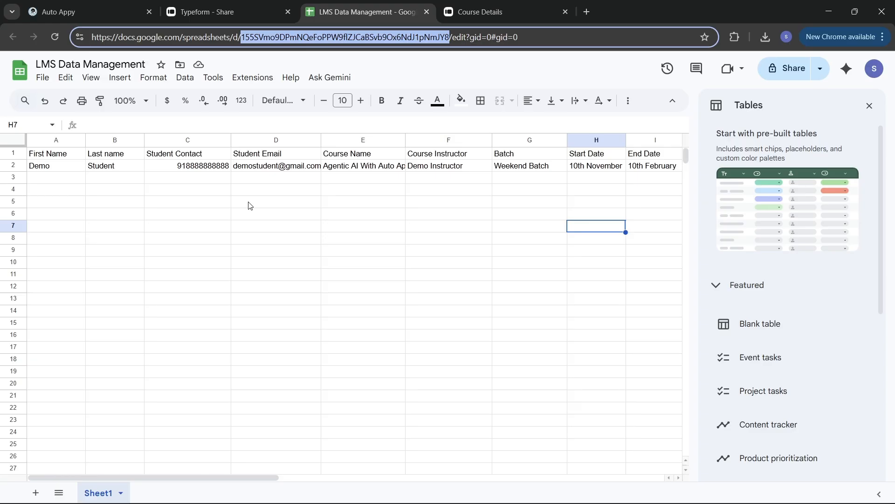
scroll(250, 205, "right", 5)
scroll(250, 205, "left", 4)
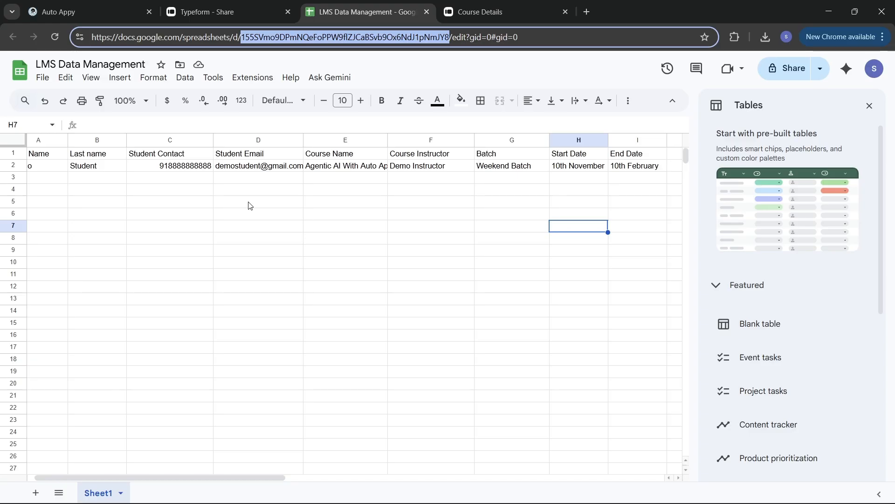
scroll(249, 205, "left", 1)
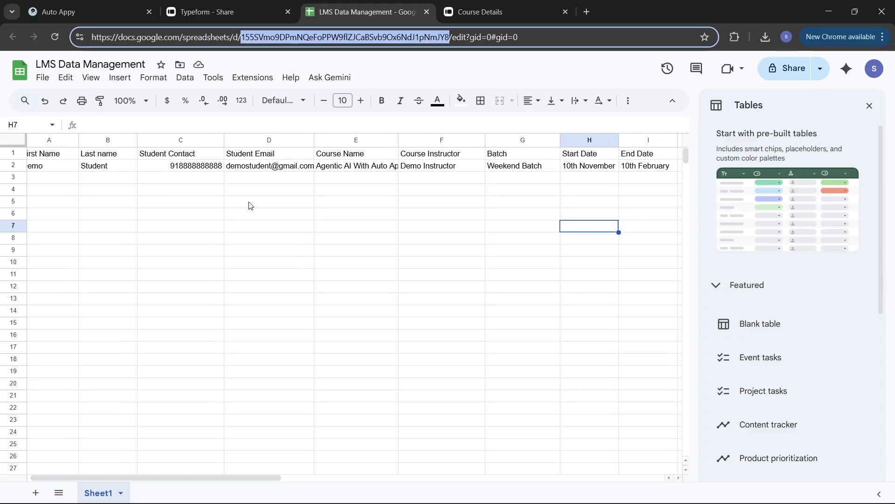